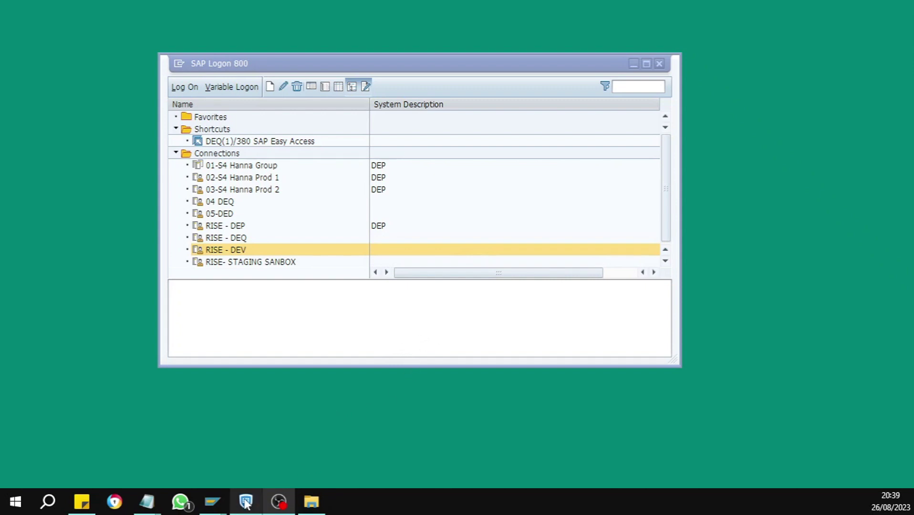
Open the RISE - DEV logon screen to view its color scheme, and close it again
{"action": "mouse_move", "coordinate": [213, 504]}
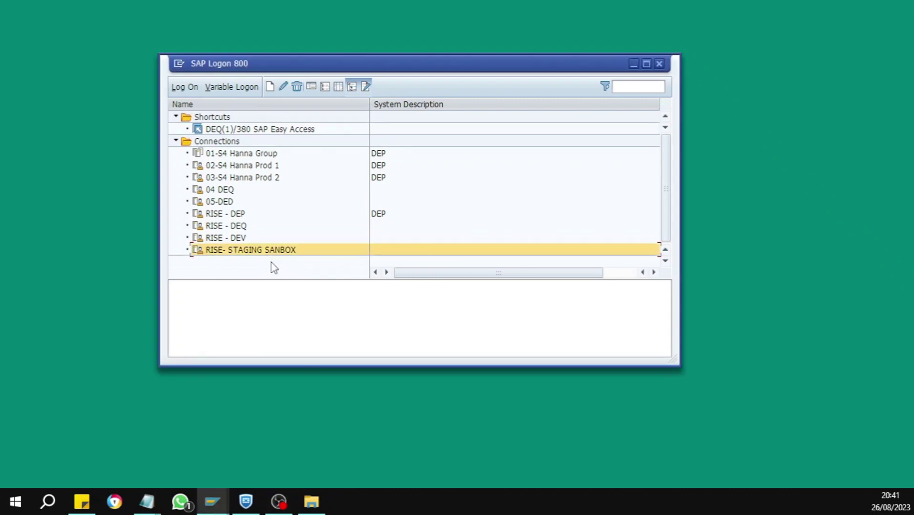
{"action": "double_click", "coordinate": [262, 239]}
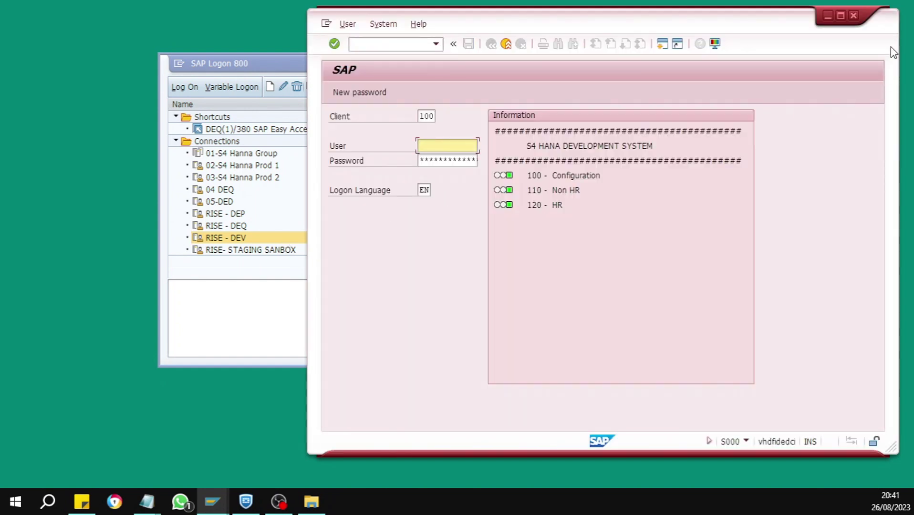
{"action": "left_click", "coordinate": [854, 15]}
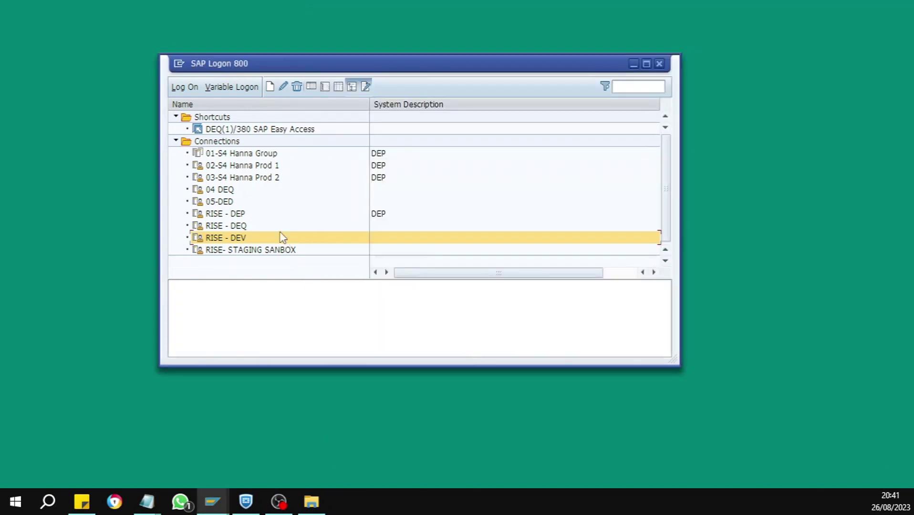
Open the RISE - DEQ logon screen, close the duplicate session window, and move the remaining one further into view
{"action": "left_click", "coordinate": [232, 227]}
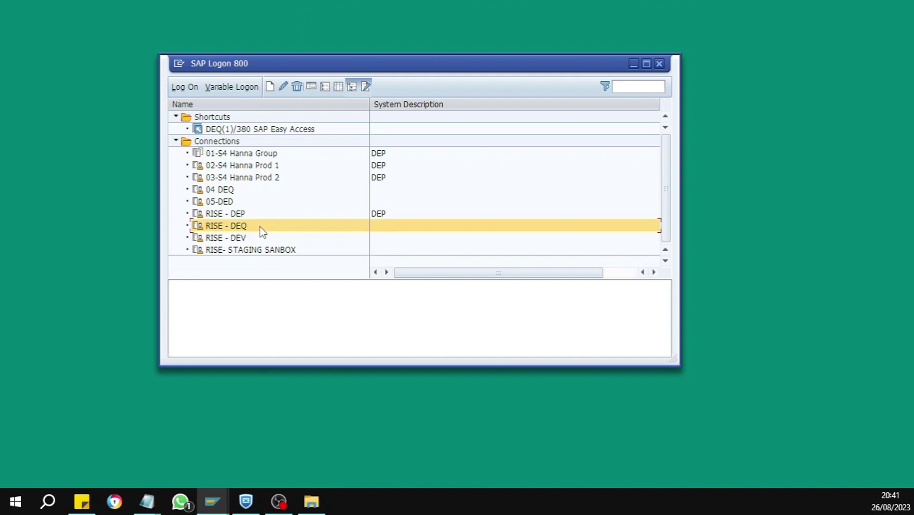
{"action": "double_click", "coordinate": [260, 228]}
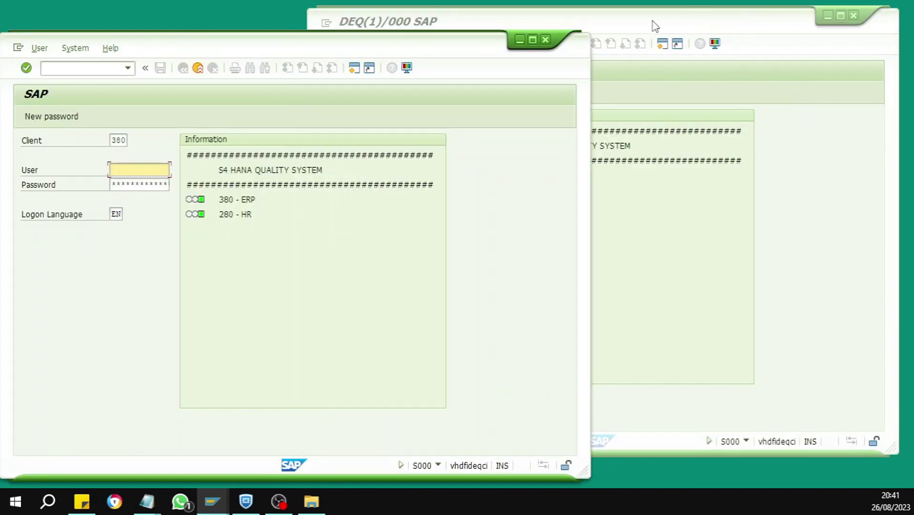
{"action": "left_click", "coordinate": [545, 41]}
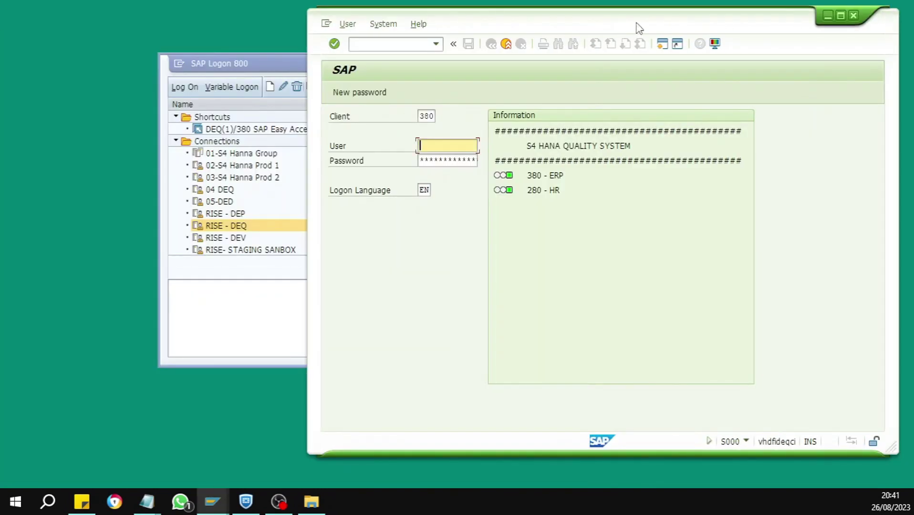
{"action": "left_click_drag", "start_coordinate": [636, 26], "coordinate": [437, 21]}
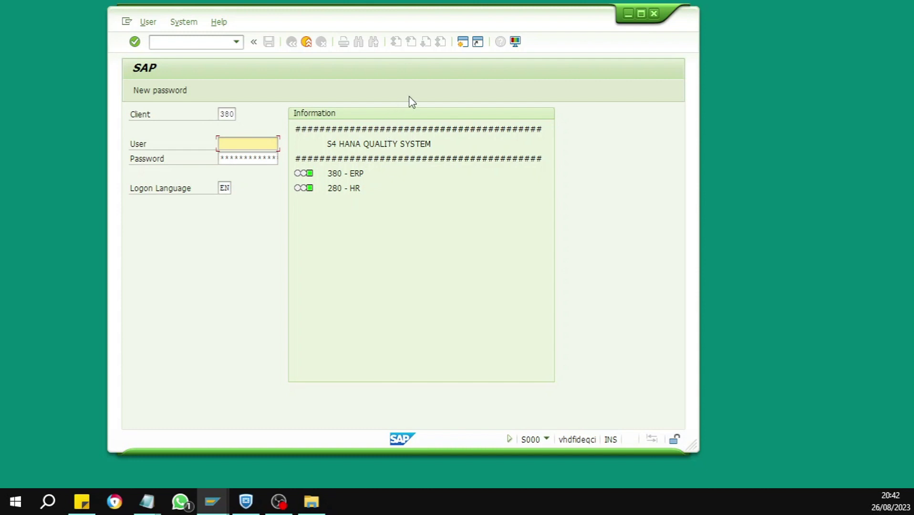
{"action": "left_click", "coordinate": [148, 22]}
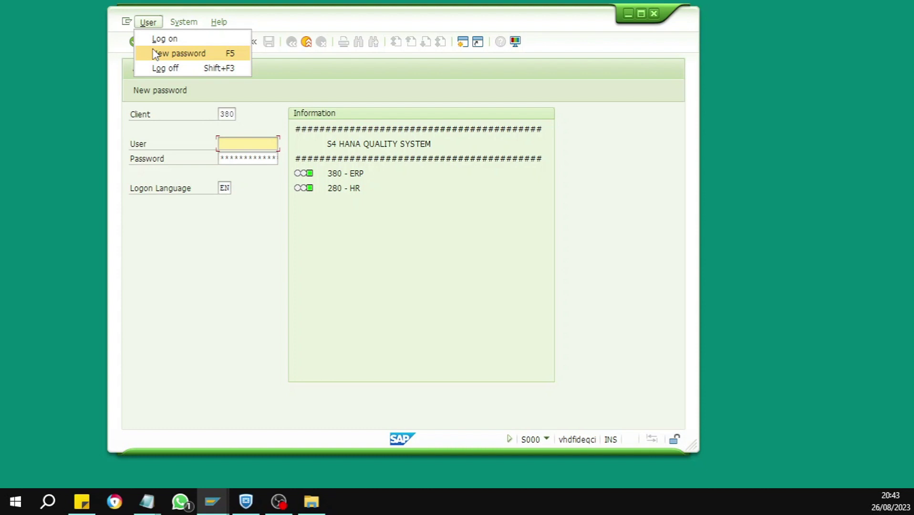
{"action": "left_click", "coordinate": [182, 29]}
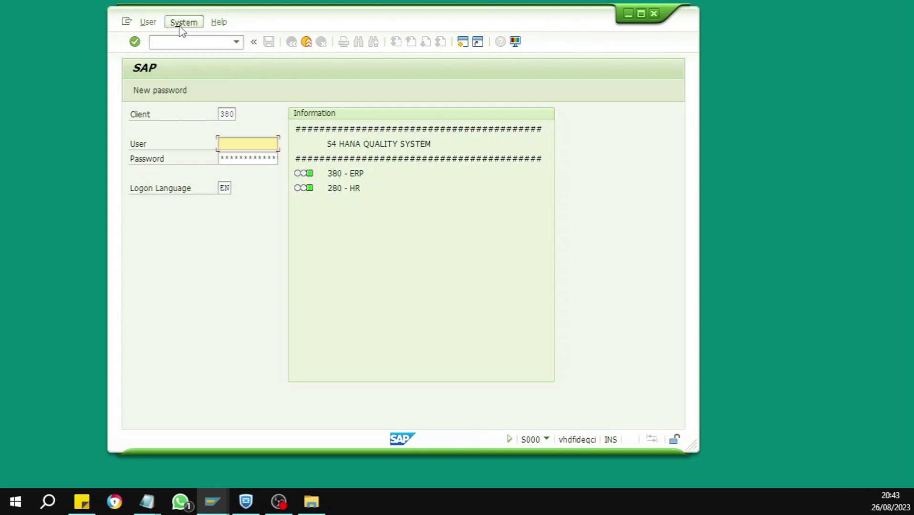
{"action": "left_click", "coordinate": [181, 26]}
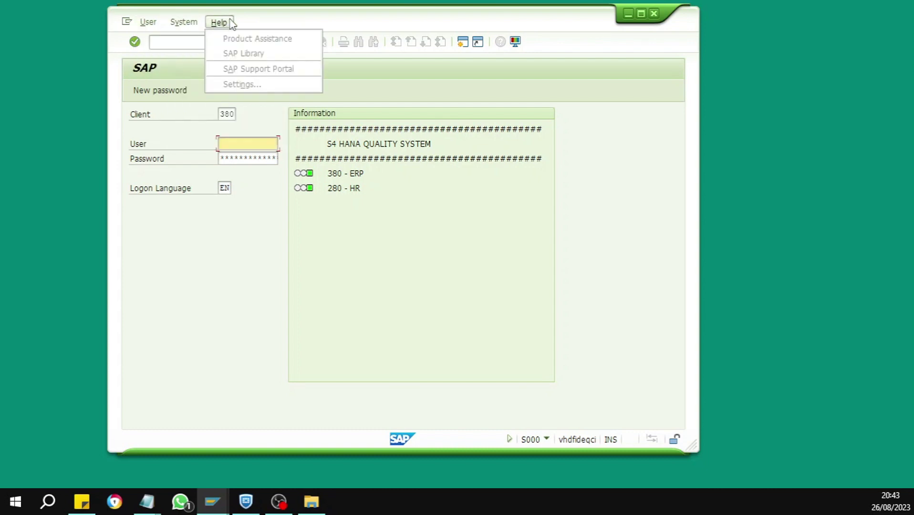
{"action": "left_click", "coordinate": [188, 24]}
{"action": "left_click", "coordinate": [215, 24]}
Maximize the quality system's logon window and view its SAP GUI color options, closing them without changes
{"action": "left_click", "coordinate": [568, 26]}
{"action": "double_click", "coordinate": [569, 25]}
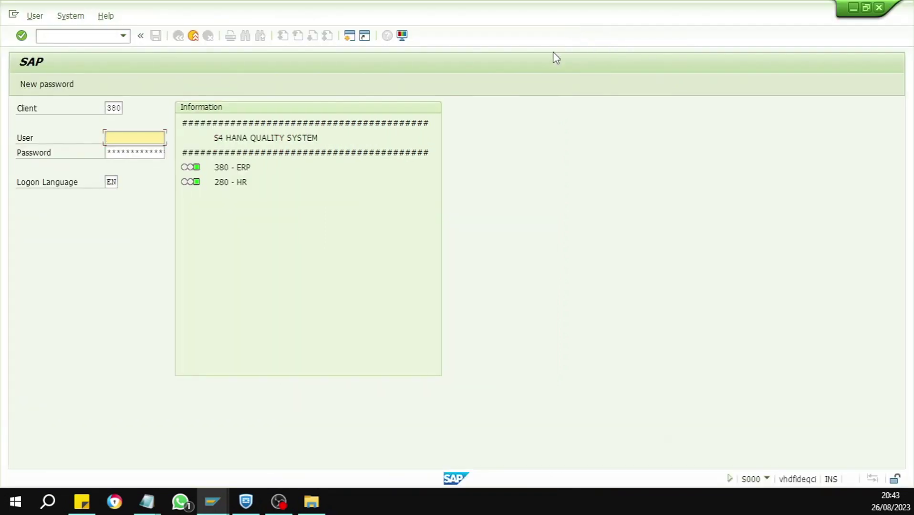
{"action": "left_click", "coordinate": [403, 37]}
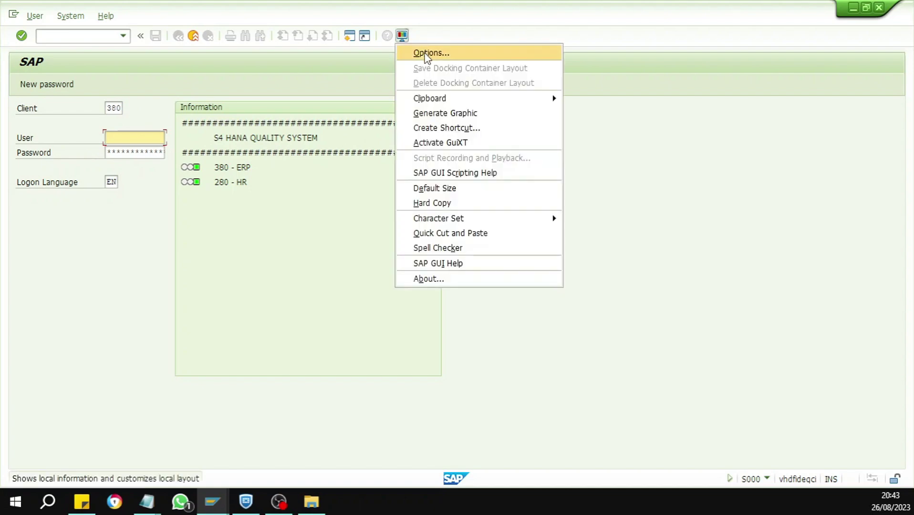
{"action": "left_click", "coordinate": [427, 55]}
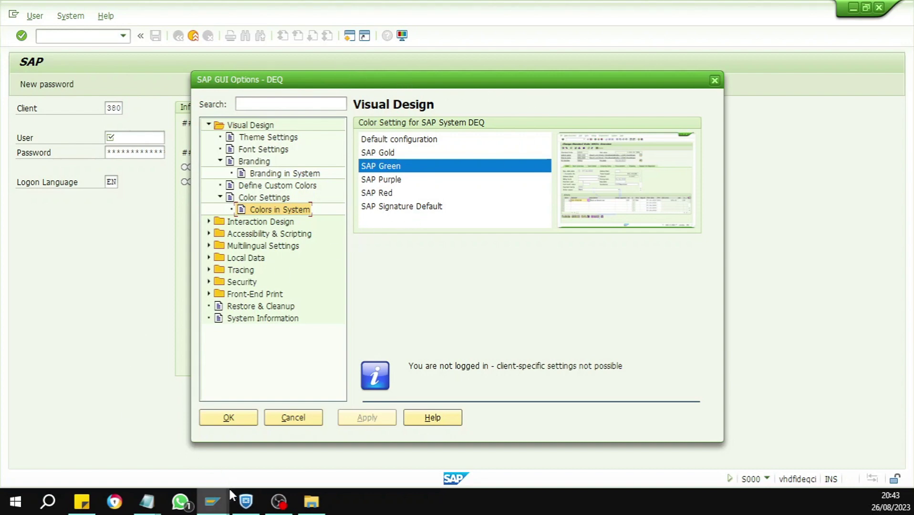
{"action": "left_click", "coordinate": [108, 447]}
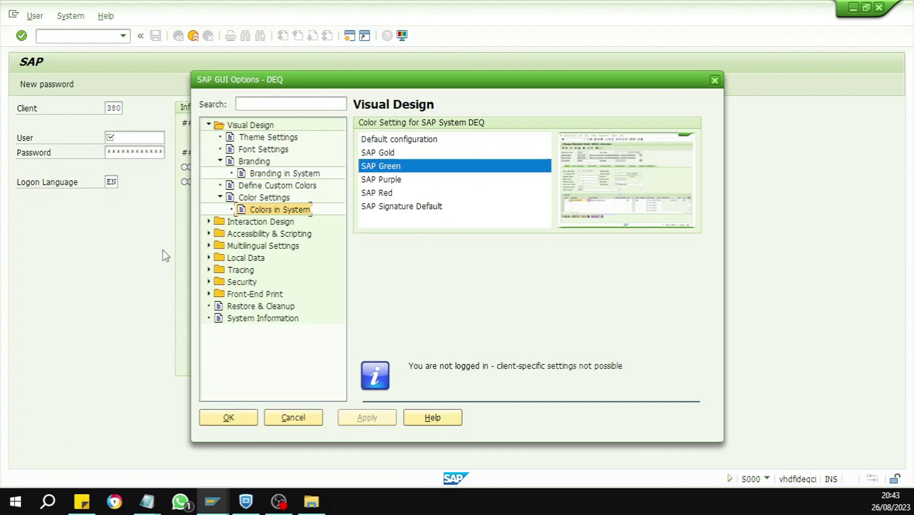
{"action": "left_click", "coordinate": [715, 80]}
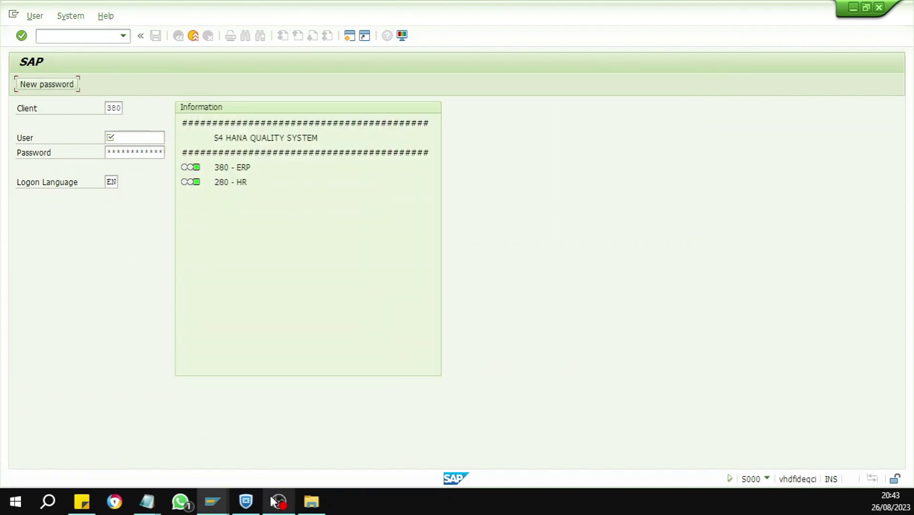
Minimize the DEQ window, and compare the RISE - DEV and RISE - DEQ logon screen colors by opening and closing each
{"action": "left_click", "coordinate": [852, 8]}
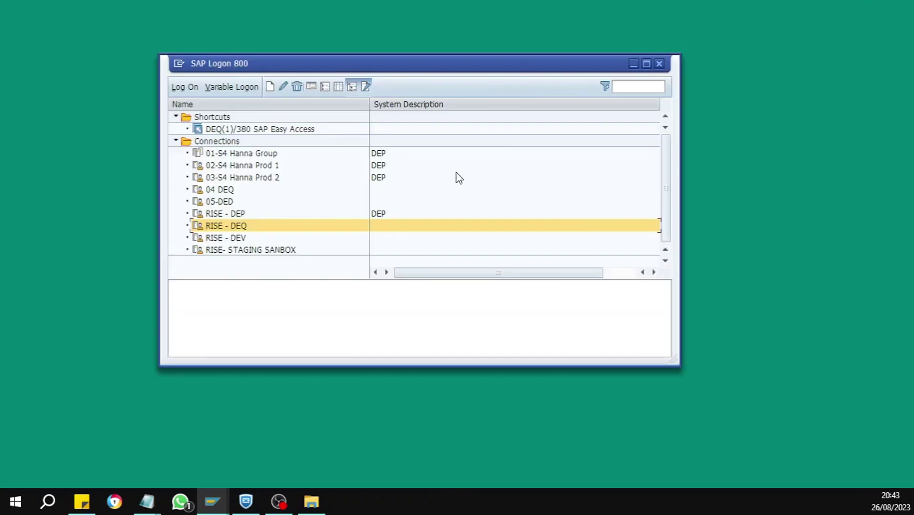
{"action": "left_click", "coordinate": [241, 242]}
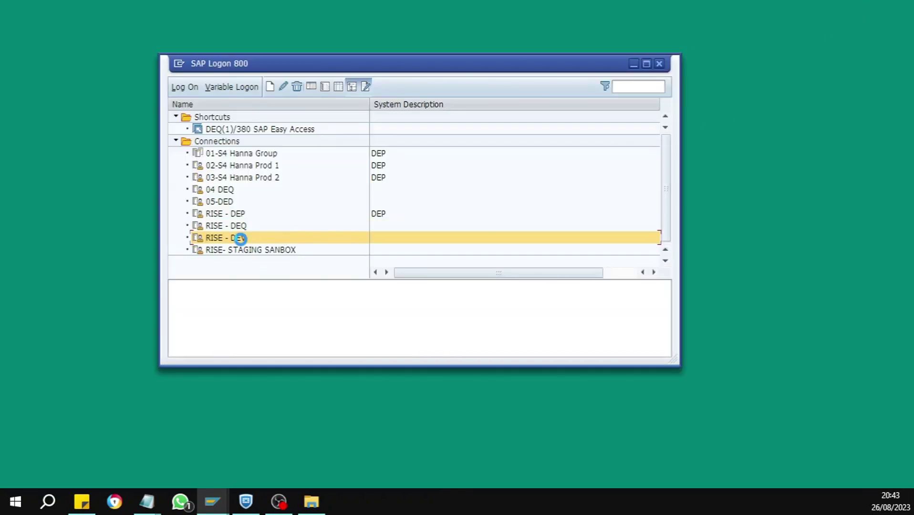
{"action": "double_click", "coordinate": [241, 244]}
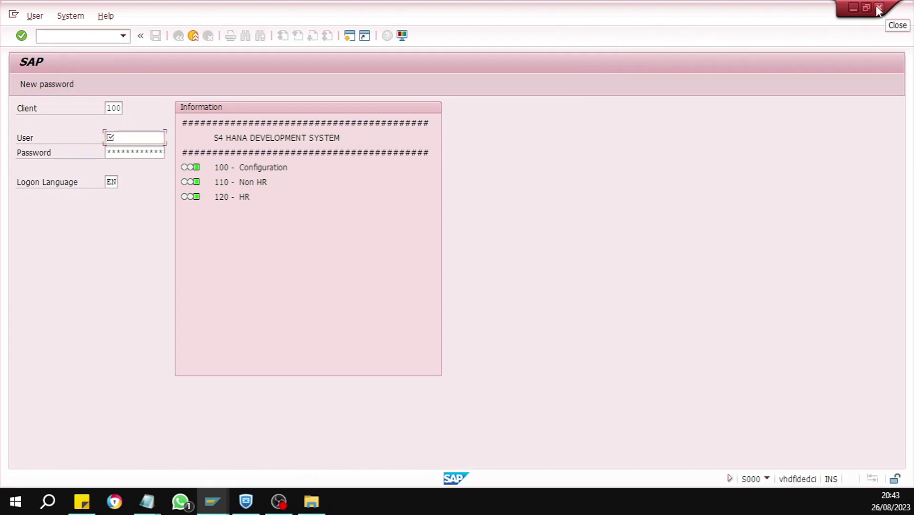
{"action": "left_click", "coordinate": [878, 8]}
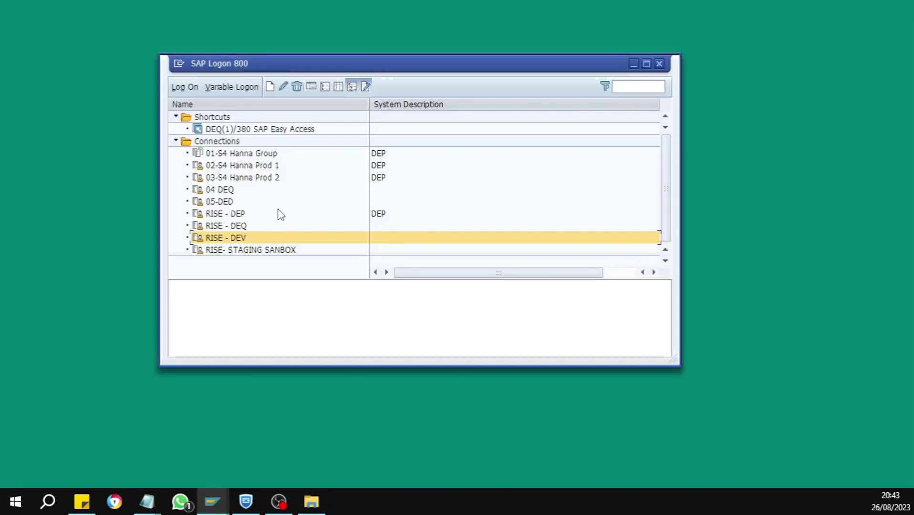
{"action": "left_click", "coordinate": [238, 226]}
{"action": "double_click", "coordinate": [239, 226]}
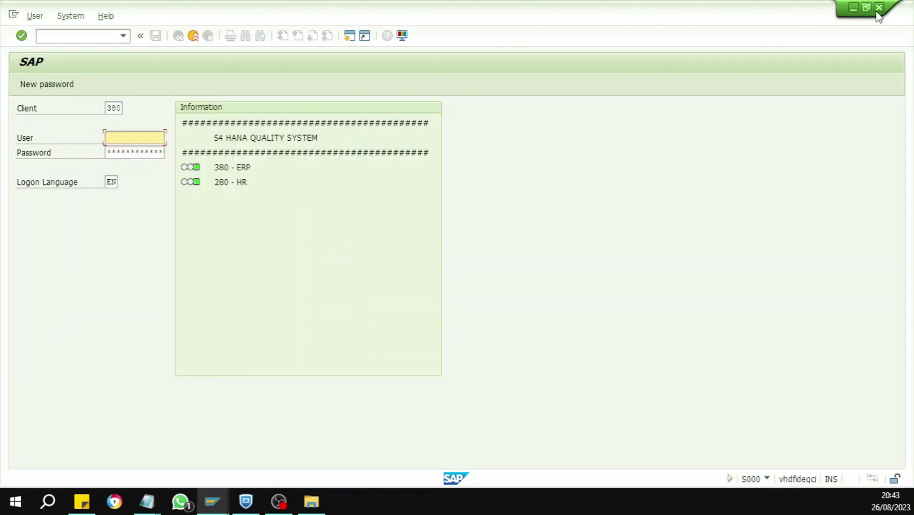
{"action": "left_click", "coordinate": [879, 8]}
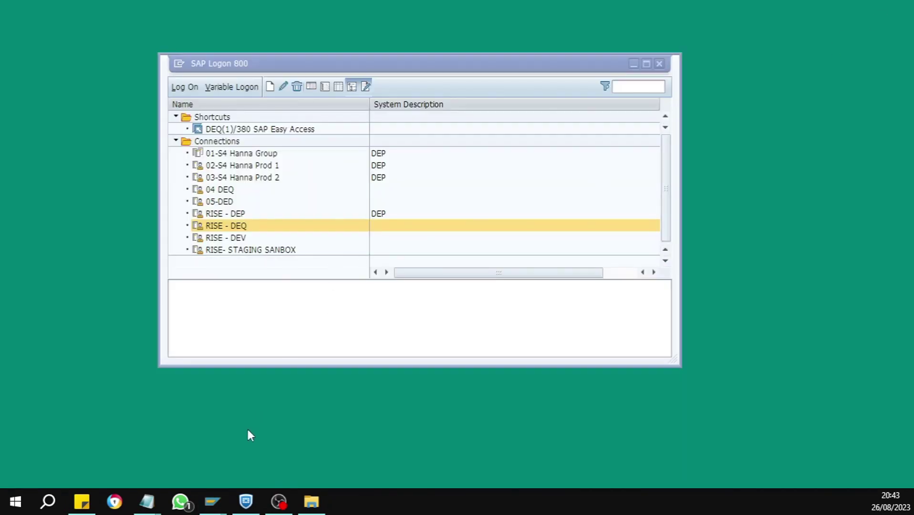
In the open DEQ window's SAP GUI options, preview the Gold, Green and Purple system colors and select SAP Red
{"action": "mouse_move", "coordinate": [215, 505]}
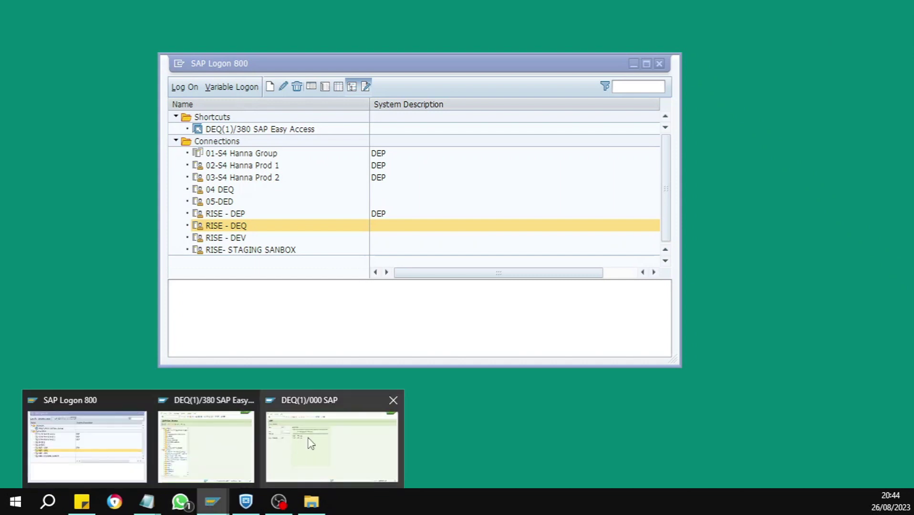
{"action": "left_click", "coordinate": [343, 436]}
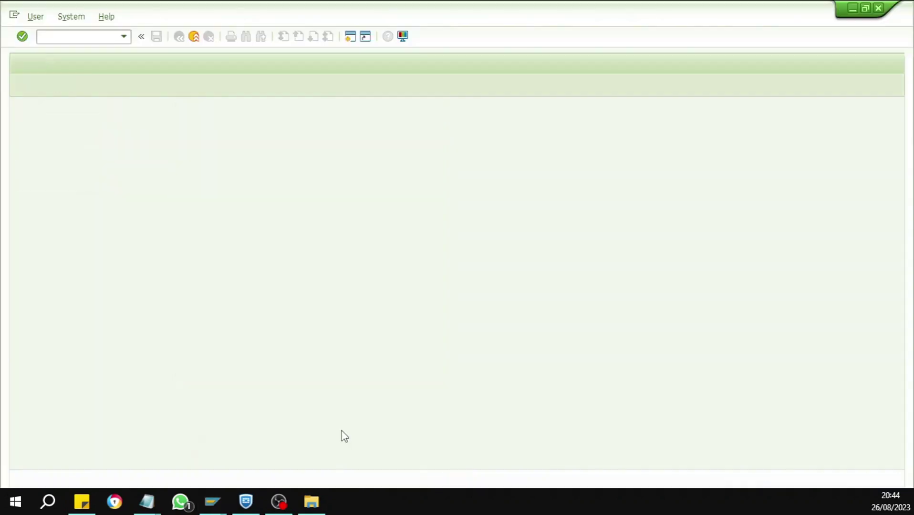
{"action": "left_click", "coordinate": [404, 37]}
{"action": "left_click", "coordinate": [410, 53]}
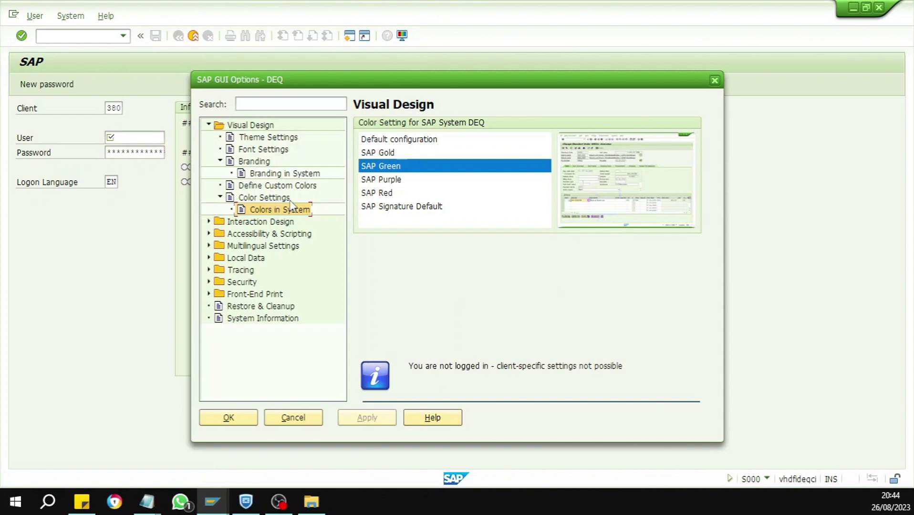
{"action": "left_click", "coordinate": [399, 154]}
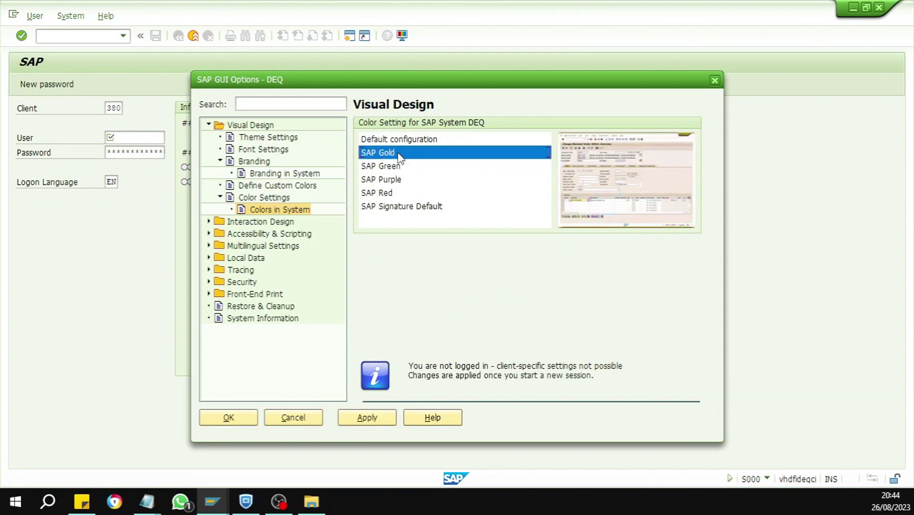
{"action": "left_click", "coordinate": [399, 166]}
{"action": "left_click", "coordinate": [399, 181]}
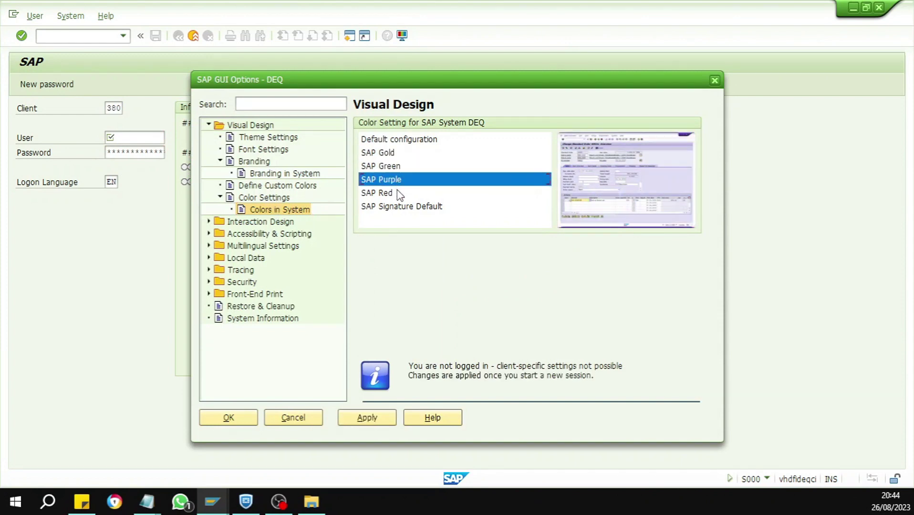
{"action": "left_click", "coordinate": [399, 193]}
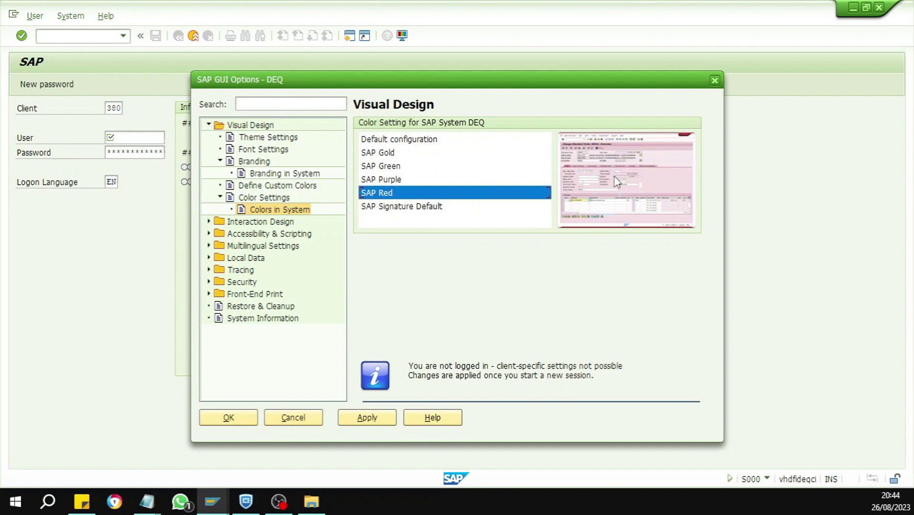
Select the Blue Crystal Theme in the SAP GUI theme settings
{"action": "left_click", "coordinate": [263, 139]}
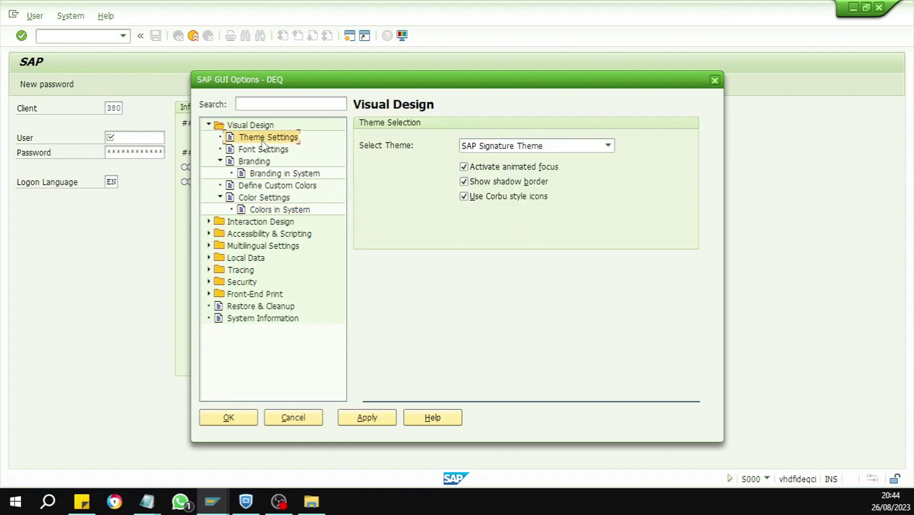
{"action": "left_click", "coordinate": [525, 150]}
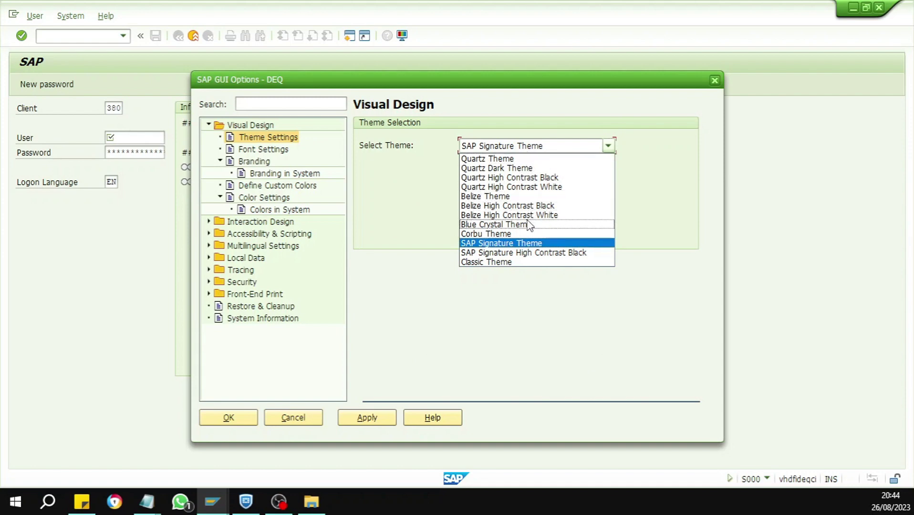
{"action": "left_click", "coordinate": [503, 225]}
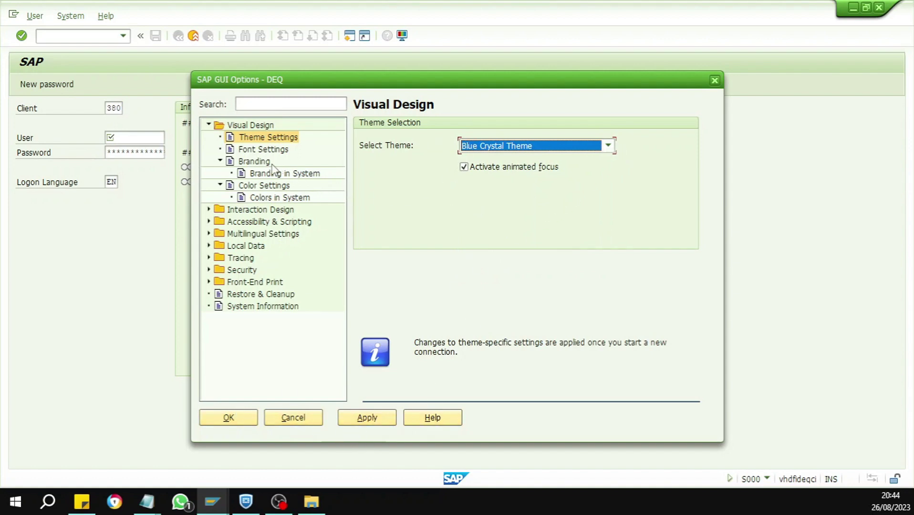
Examine the font, branding and color pages of the visual design options and the keyboard settings under Interaction Design
{"action": "left_click", "coordinate": [261, 149]}
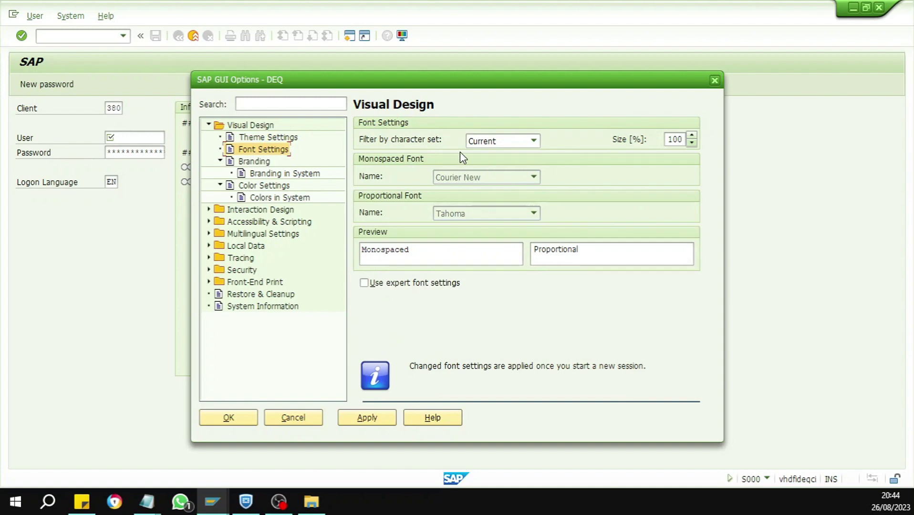
{"action": "double_click", "coordinate": [250, 163]}
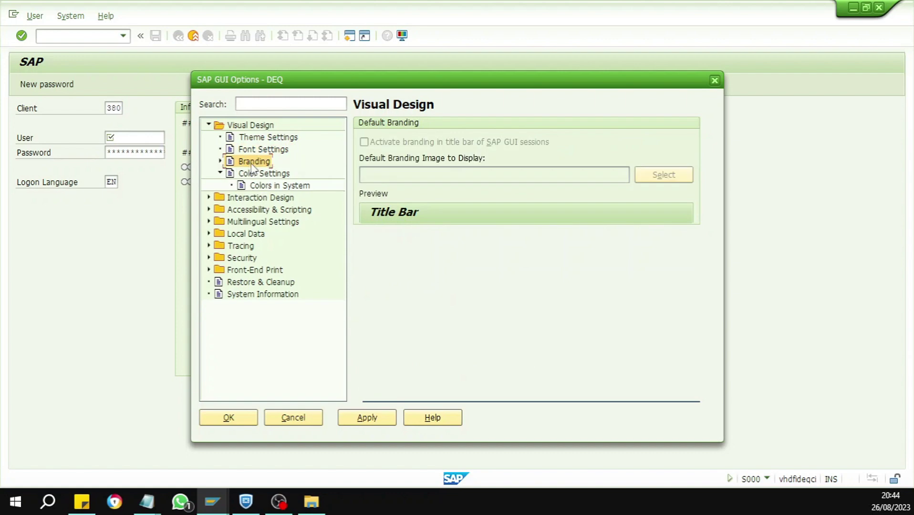
{"action": "double_click", "coordinate": [253, 174]}
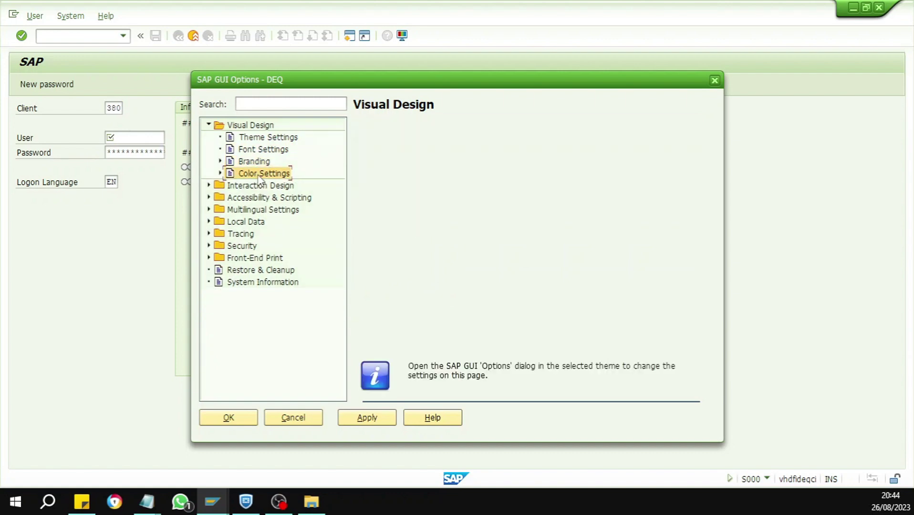
{"action": "left_click", "coordinate": [221, 173]}
{"action": "left_click", "coordinate": [263, 187]}
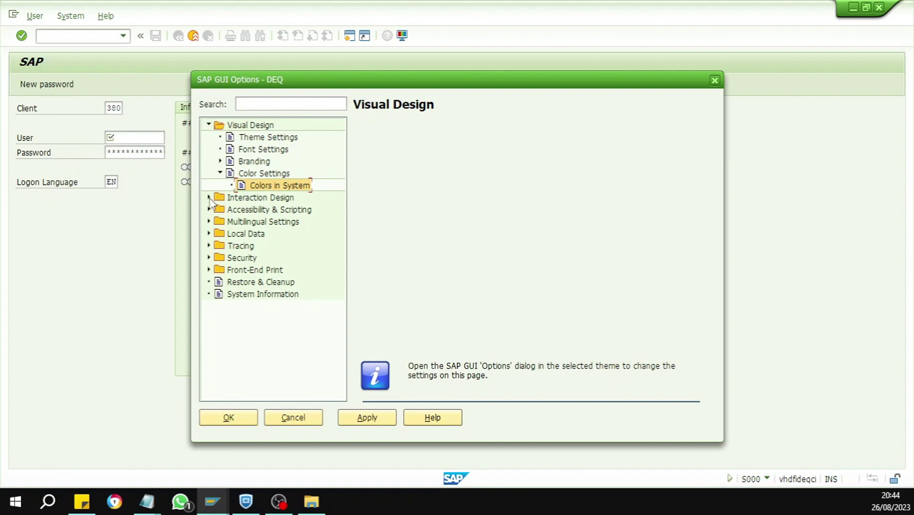
{"action": "left_click", "coordinate": [209, 198]}
{"action": "left_click", "coordinate": [271, 210]}
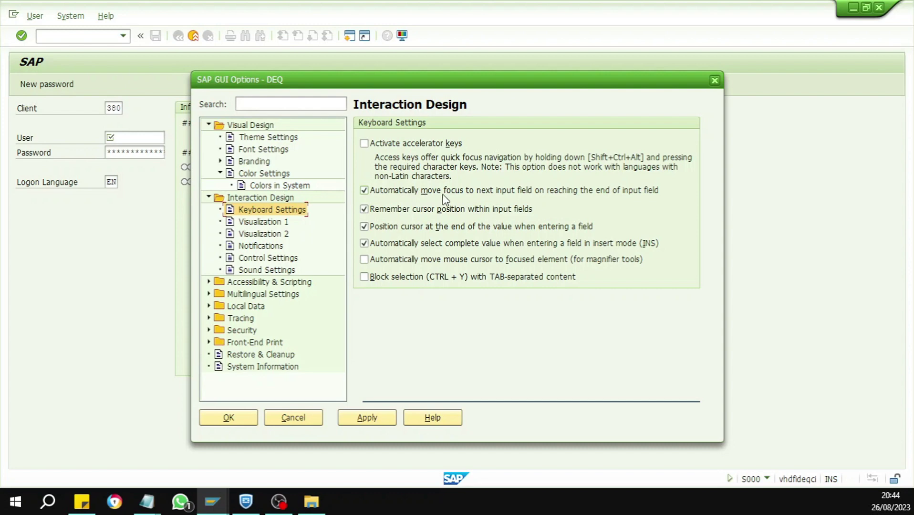
Examine the Visualization 1, Visualization 2 and Notifications settings under Interaction Design, and close the SAP GUI options
{"action": "left_click", "coordinate": [273, 222]}
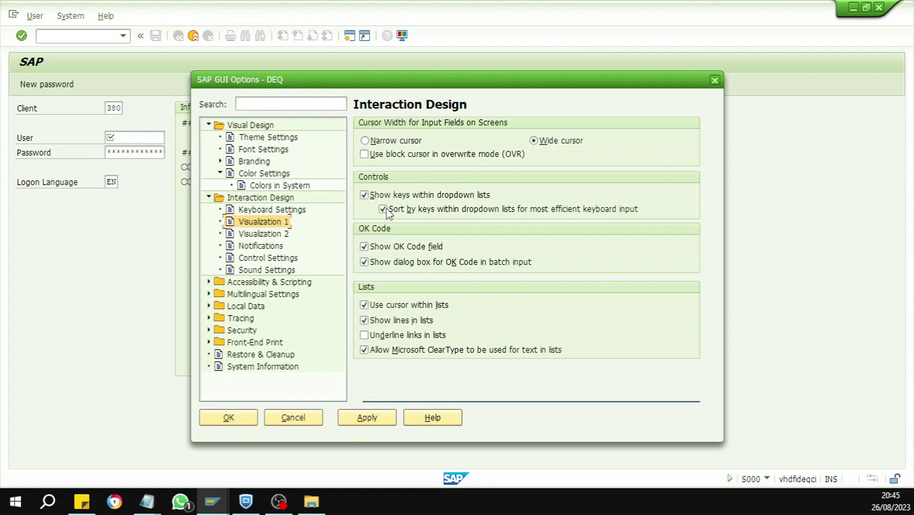
{"action": "left_click", "coordinate": [262, 235]}
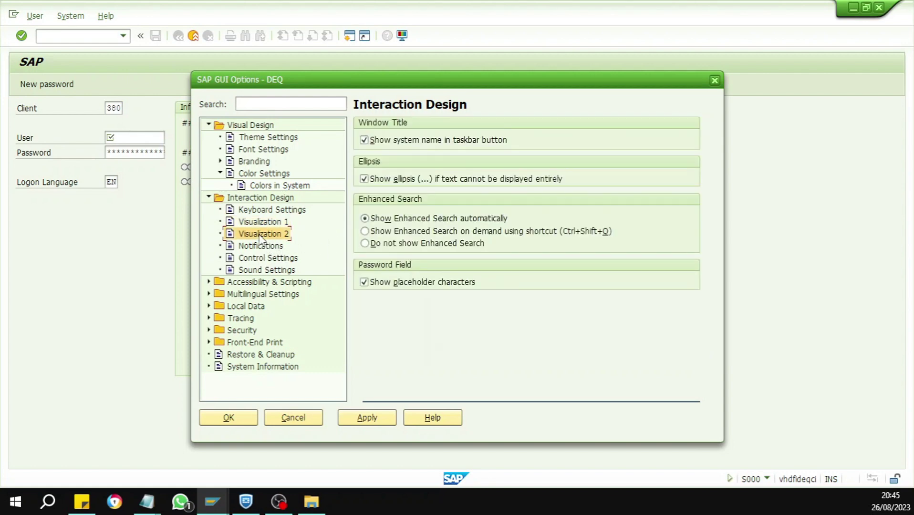
{"action": "left_click", "coordinate": [261, 246]}
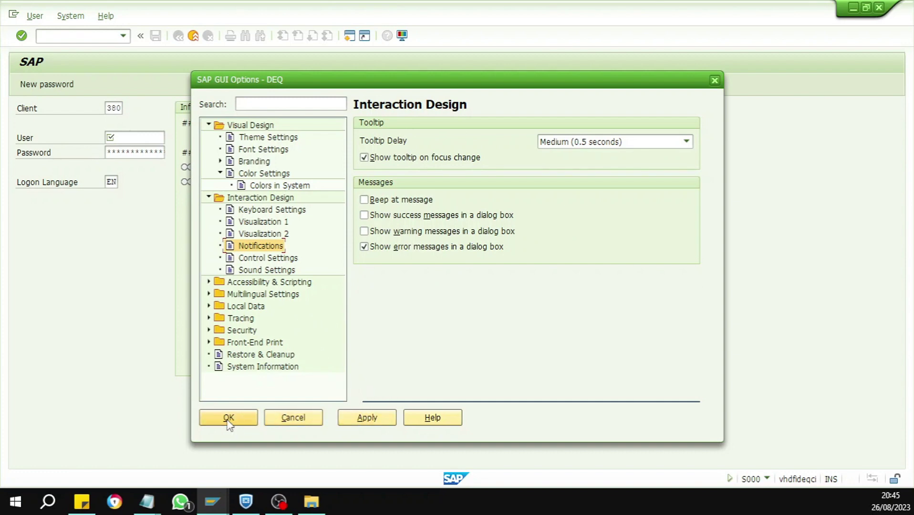
{"action": "left_click", "coordinate": [715, 81]}
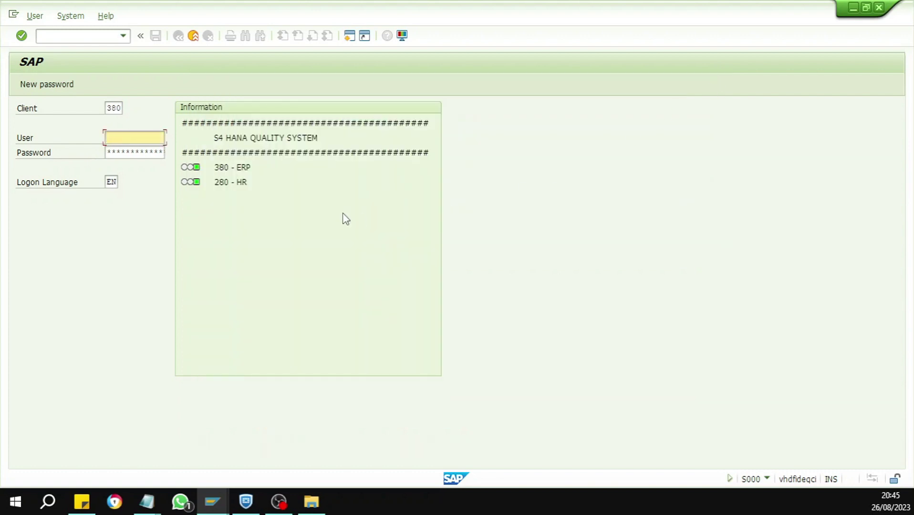
Fill in the user name on the DEQ logon screen from the previously used entries
{"action": "left_click", "coordinate": [121, 137]}
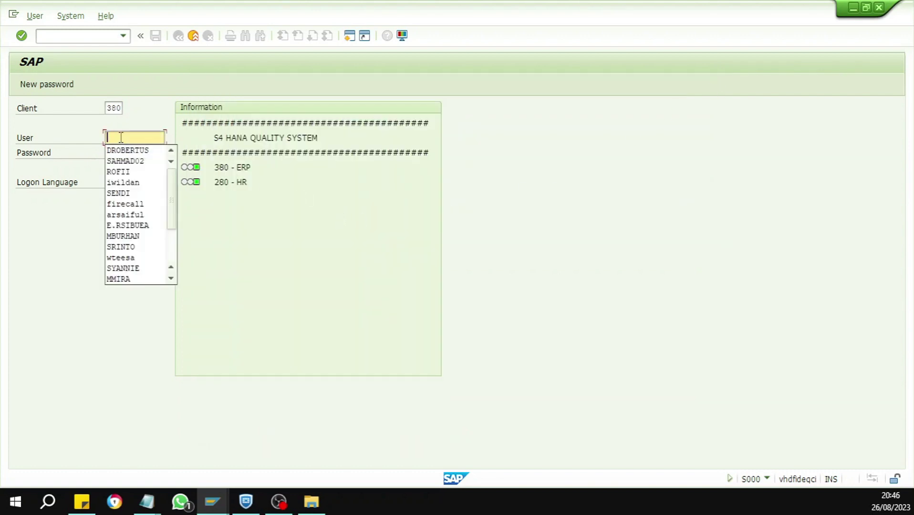
{"action": "key", "text": "Down"}
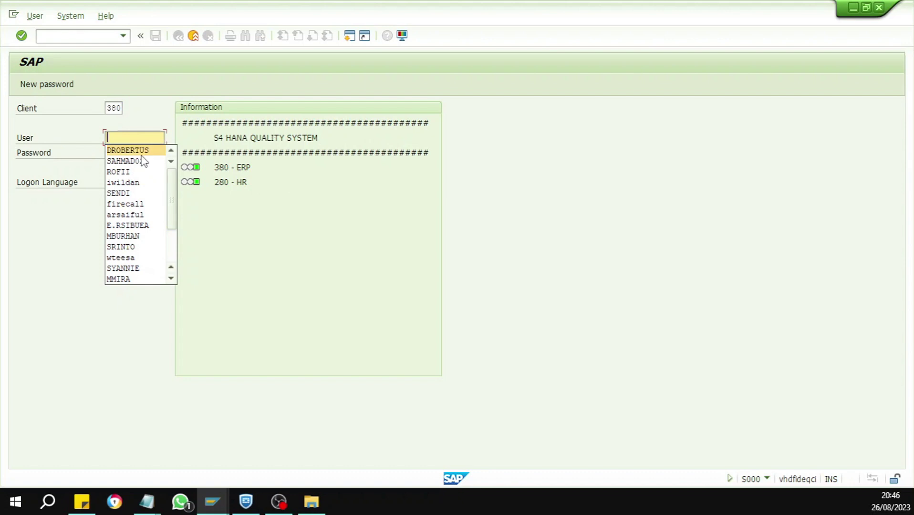
{"action": "key", "text": "Return"}
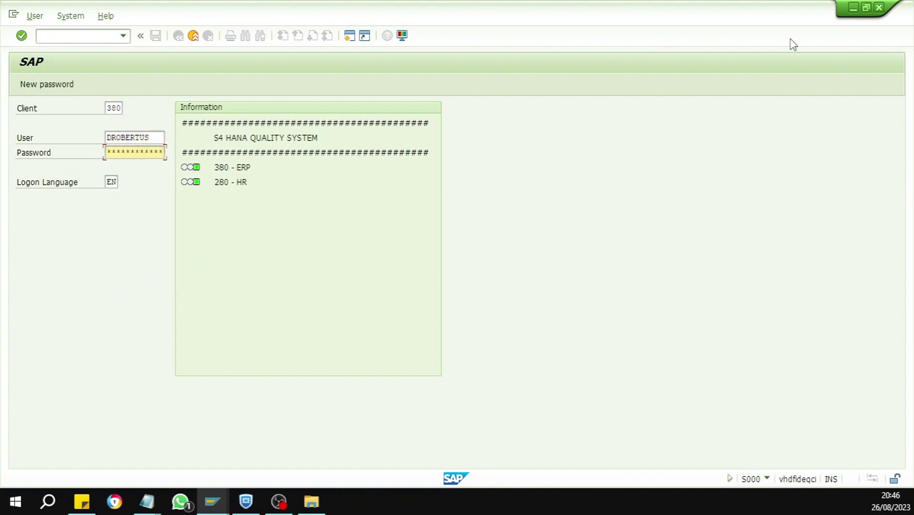
Minimize the DEQ logon window, bring up the DEQ(1)/380 SAP Easy Access window and maximize it
{"action": "left_click", "coordinate": [854, 7]}
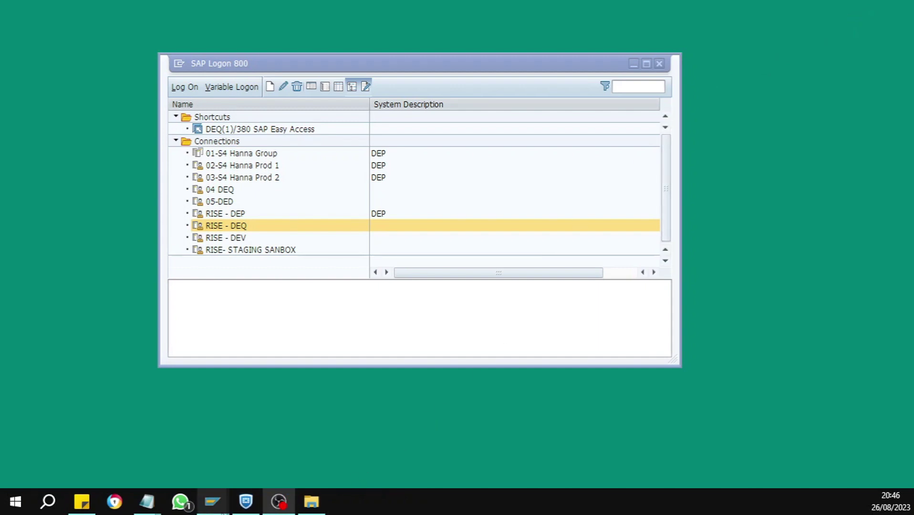
{"action": "mouse_move", "coordinate": [216, 505]}
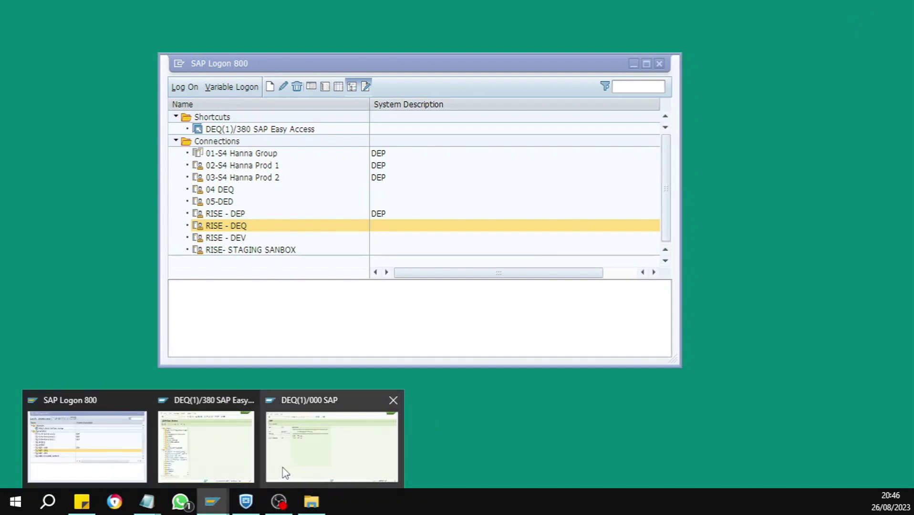
{"action": "left_click", "coordinate": [225, 466]}
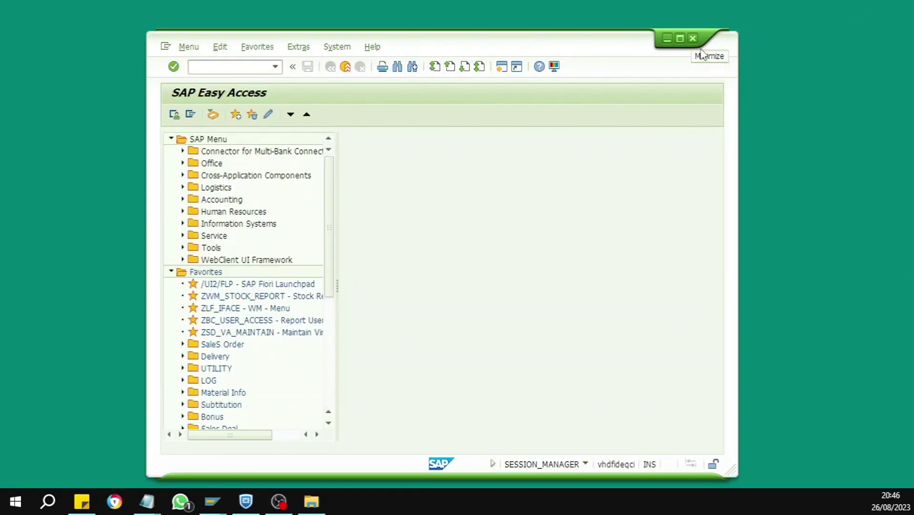
{"action": "left_click", "coordinate": [681, 38]}
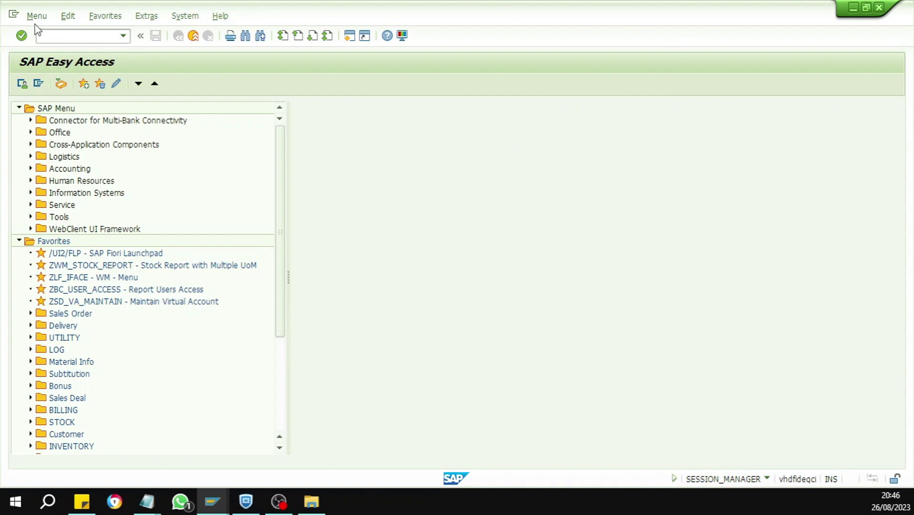
Collapse the command field, cancel the Find in Menu Tree dialog and expand the command field again
{"action": "left_click", "coordinate": [141, 36]}
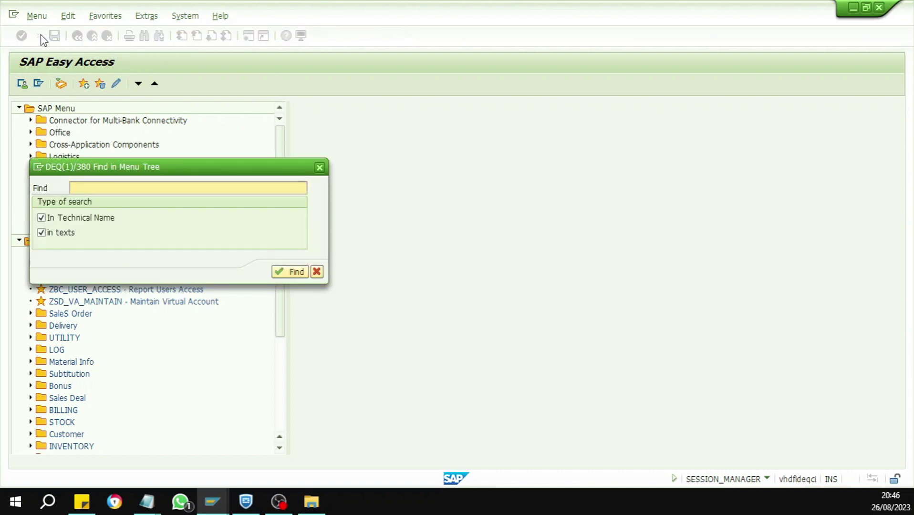
{"action": "left_click", "coordinate": [324, 171]}
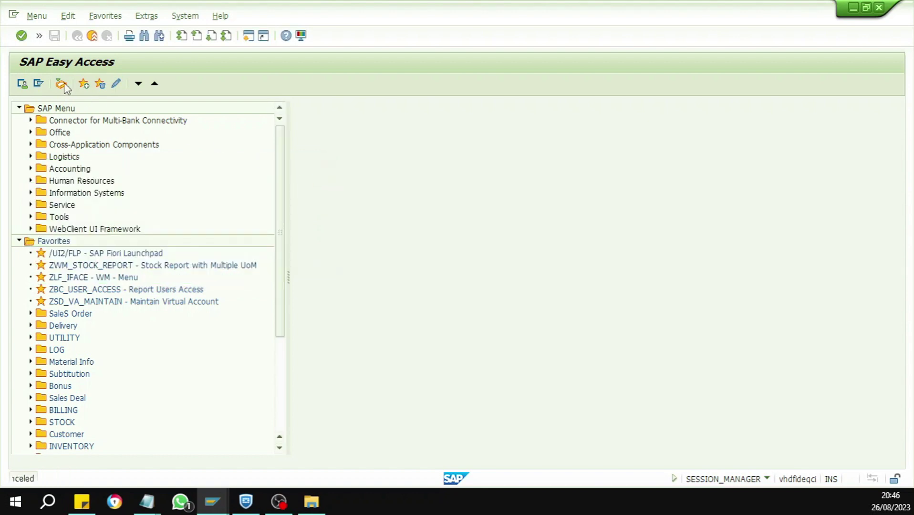
{"action": "left_click", "coordinate": [39, 35]}
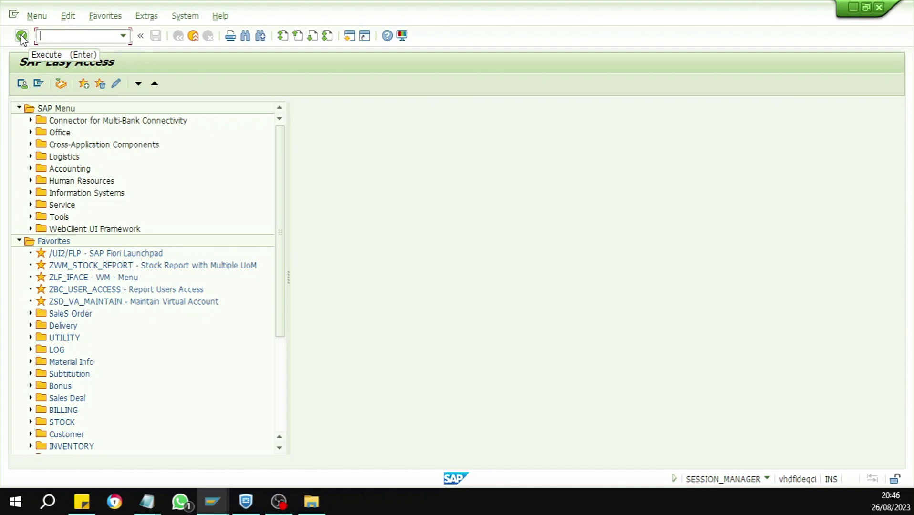
{"action": "left_click", "coordinate": [80, 39]}
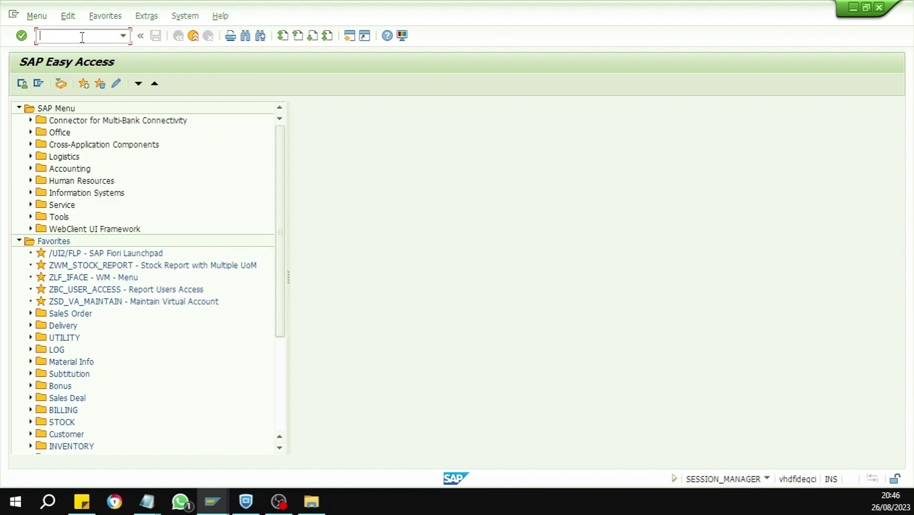
{"action": "key", "text": "ctrl+f"}
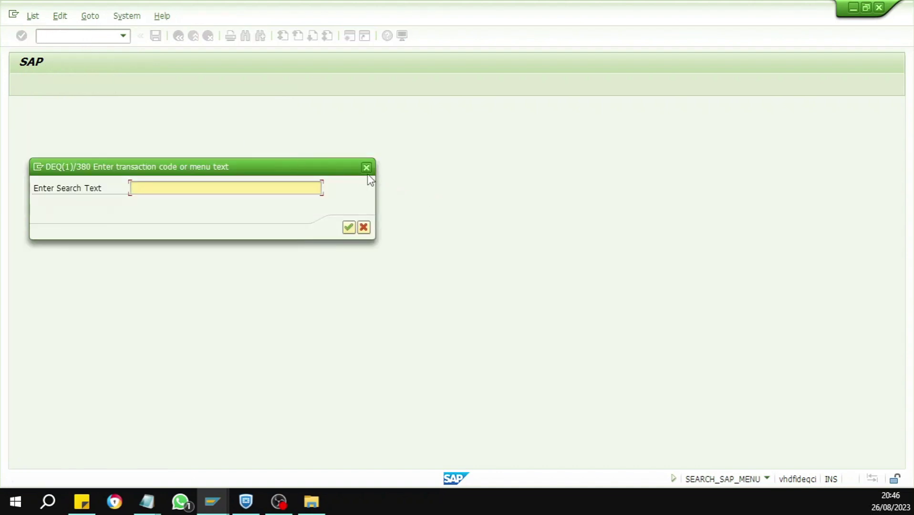
{"action": "left_click", "coordinate": [367, 168]}
{"action": "key", "text": "ctrl+f"}
{"action": "left_click", "coordinate": [367, 168]}
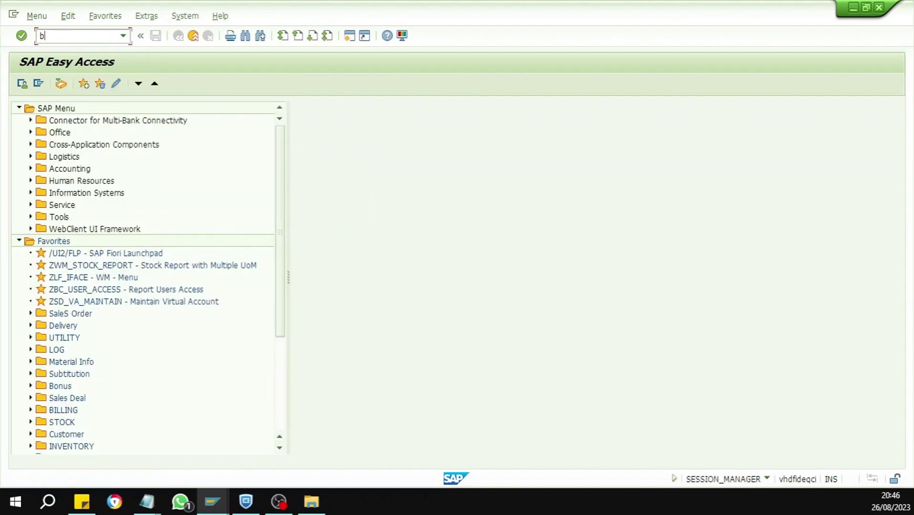
Run transaction bp from the command field twice, going back to SAP Easy Access each time
{"action": "key", "text": "Return"}
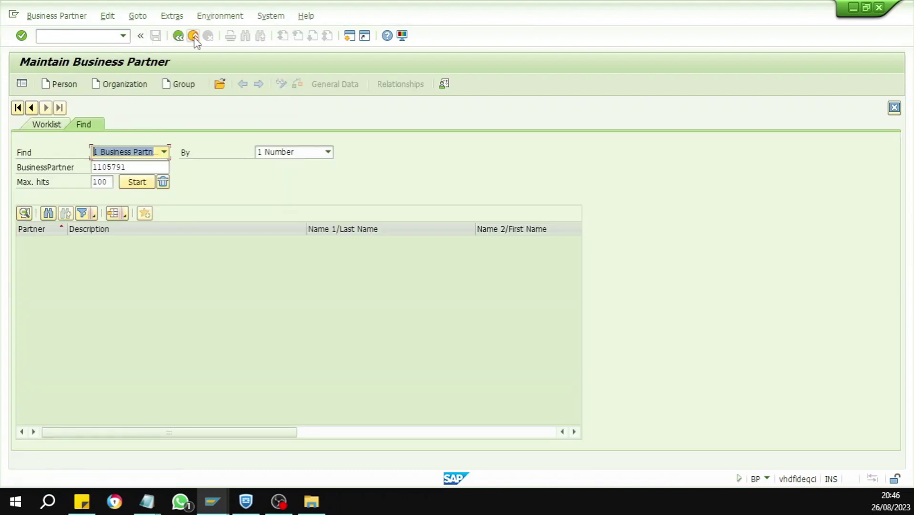
{"action": "left_click", "coordinate": [179, 36]}
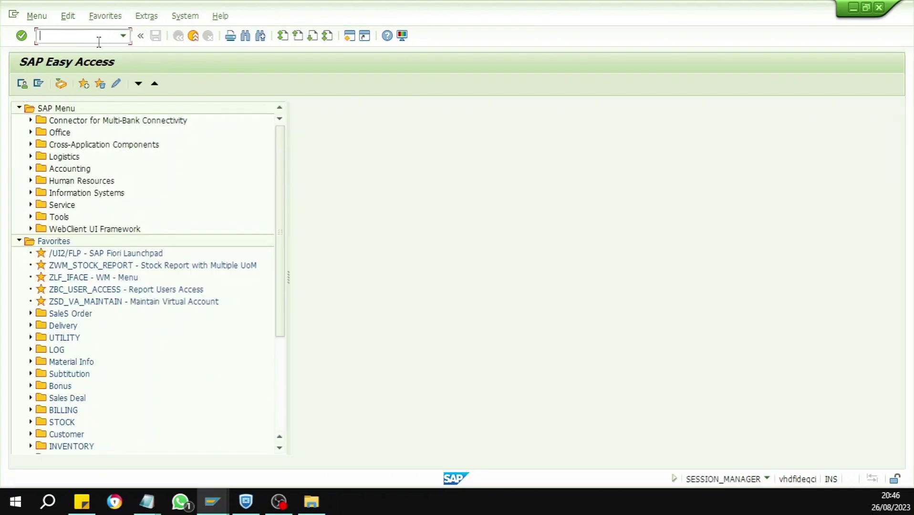
{"action": "type", "text": "bp"}
{"action": "left_click", "coordinate": [20, 37]}
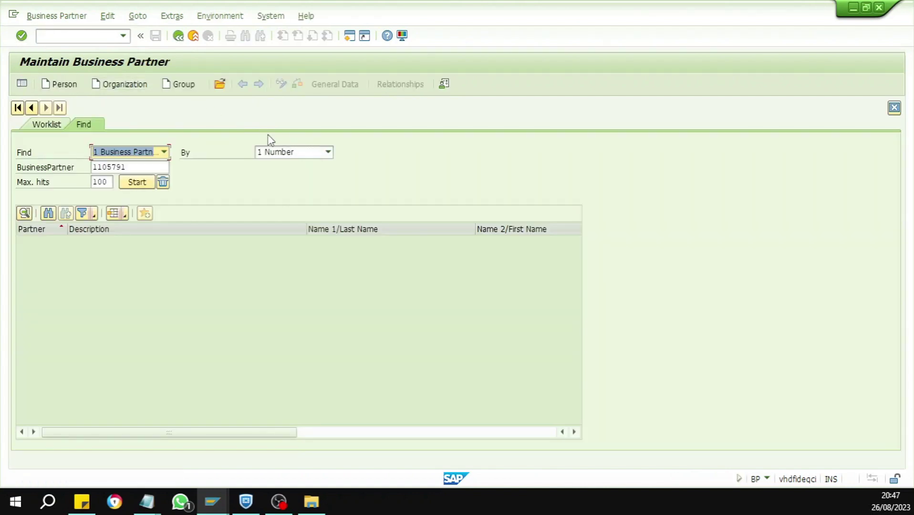
{"action": "left_click", "coordinate": [179, 36]}
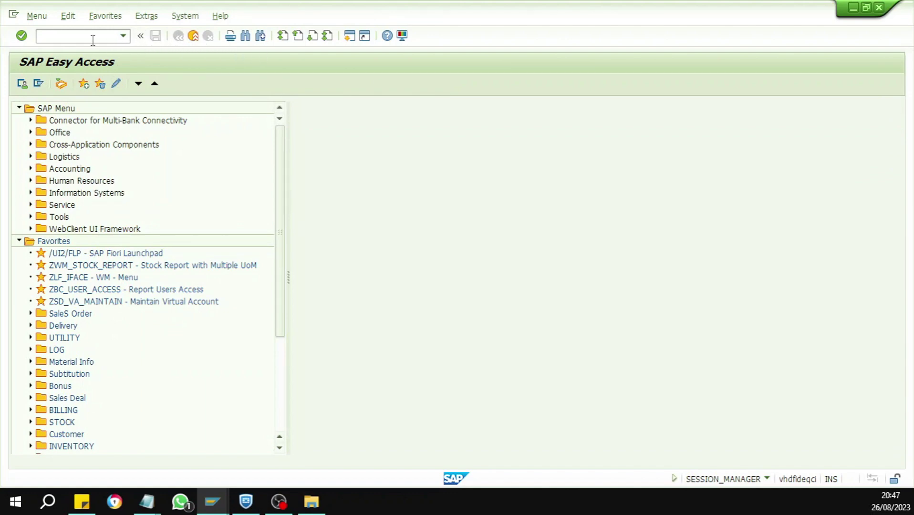
Hide the command field, open and cancel the menu tree search, and show the command field again
{"action": "left_click", "coordinate": [140, 36]}
{"action": "left_click", "coordinate": [144, 36]}
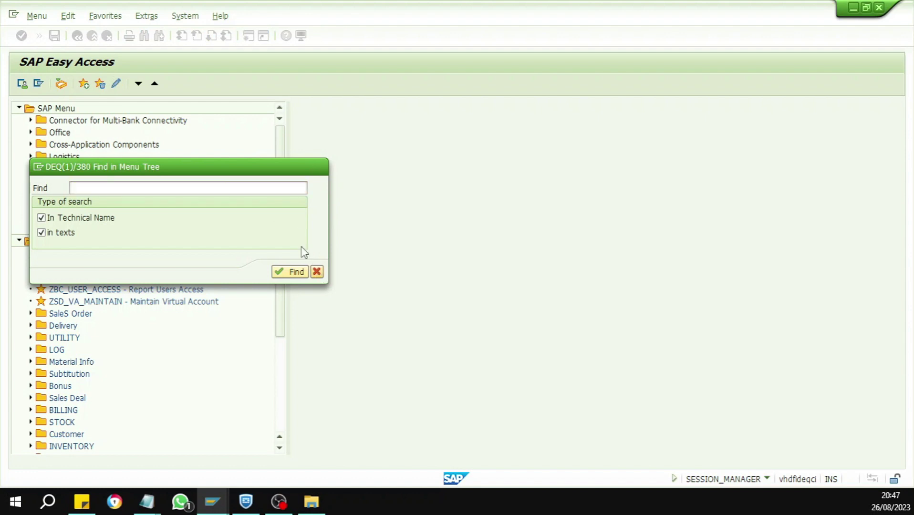
{"action": "left_click", "coordinate": [317, 272]}
{"action": "left_click", "coordinate": [40, 35]}
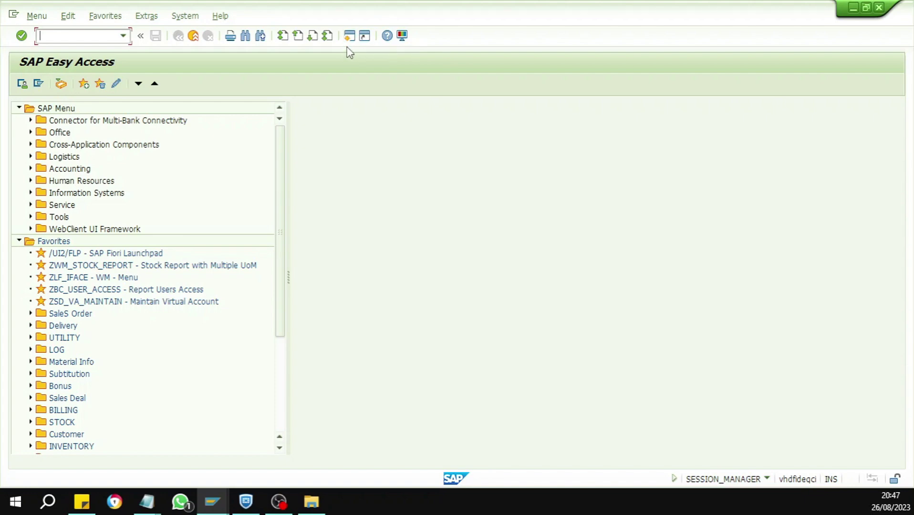
Close the DEQ(1)/000 logon window and return to the SAP Easy Access window
{"action": "left_click", "coordinate": [212, 502]}
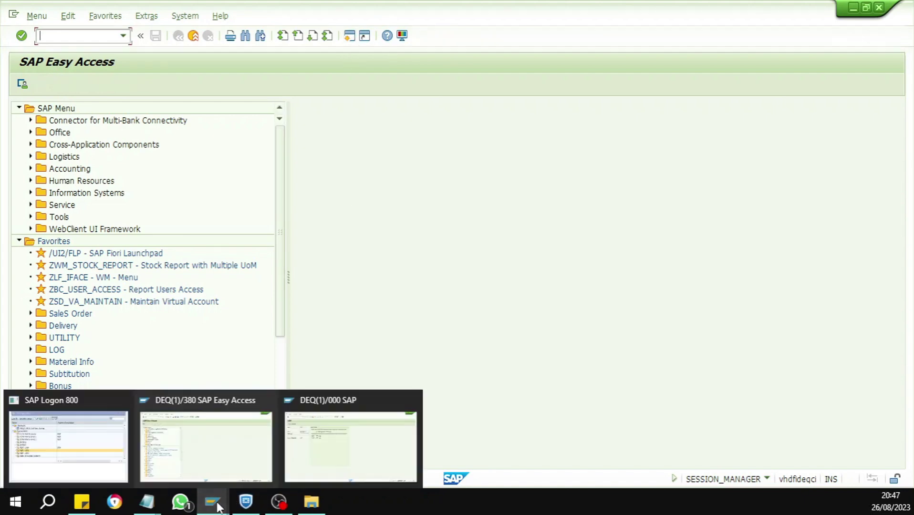
{"action": "left_click", "coordinate": [412, 401]}
{"action": "left_click", "coordinate": [310, 430]}
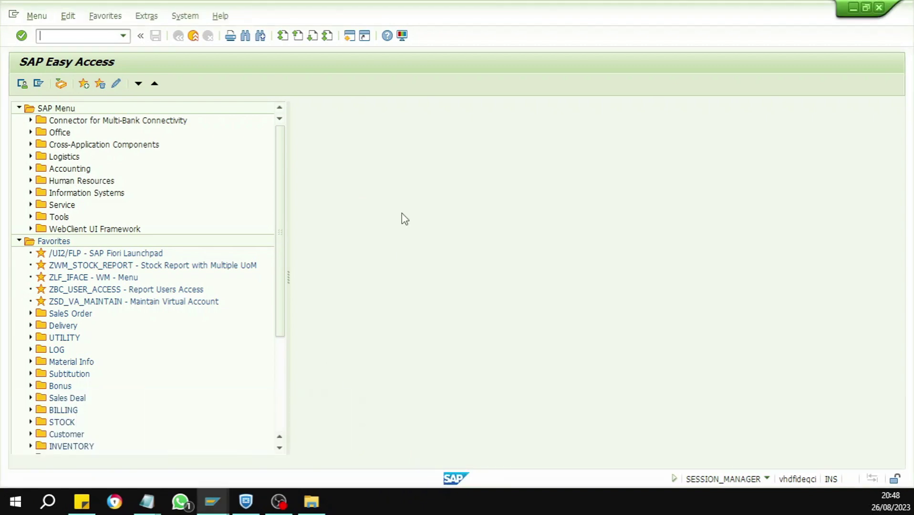
Open additional DEQ sessions from SAP Easy Access, close the DEQ(3) session and continue in DEQ(2)
{"action": "left_click", "coordinate": [349, 38]}
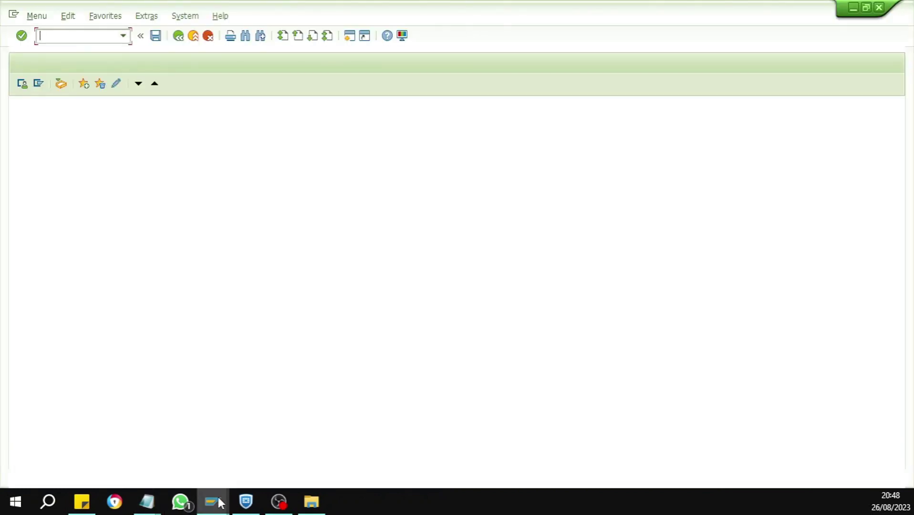
{"action": "mouse_move", "coordinate": [218, 504]}
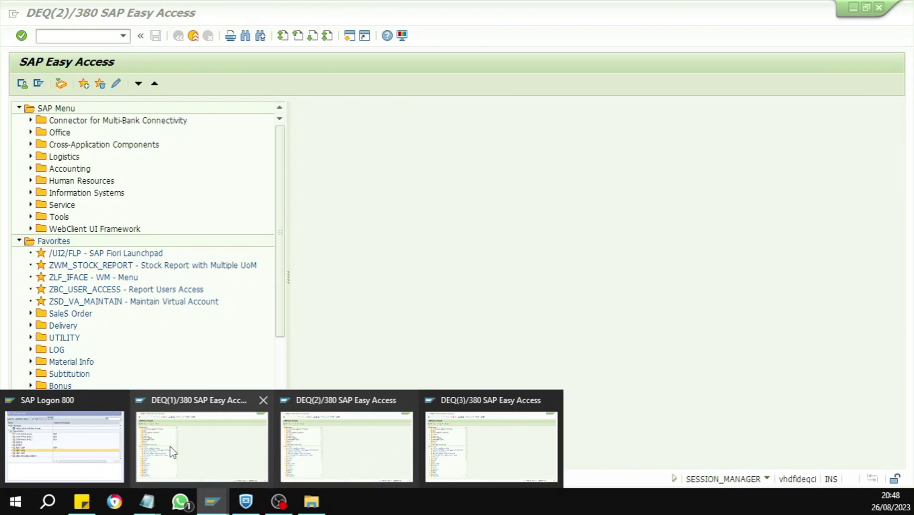
{"action": "left_click", "coordinate": [551, 400]}
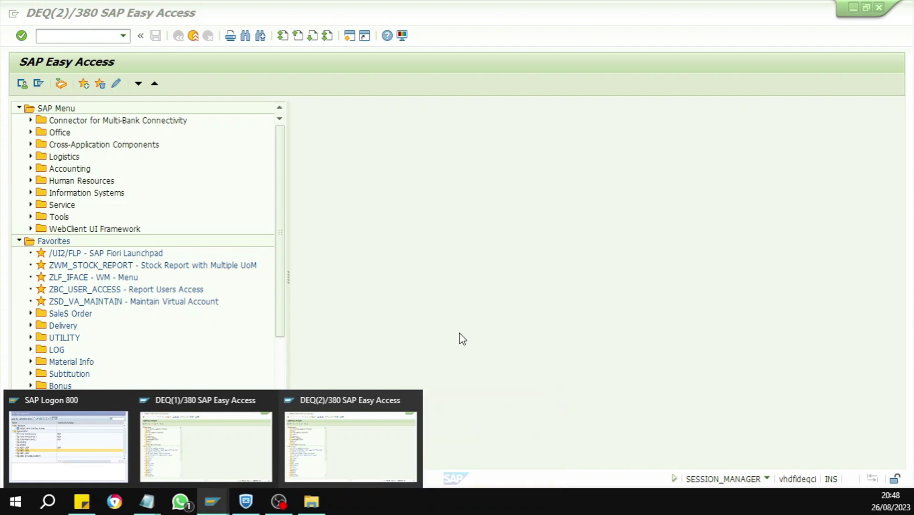
{"action": "left_click", "coordinate": [467, 317]}
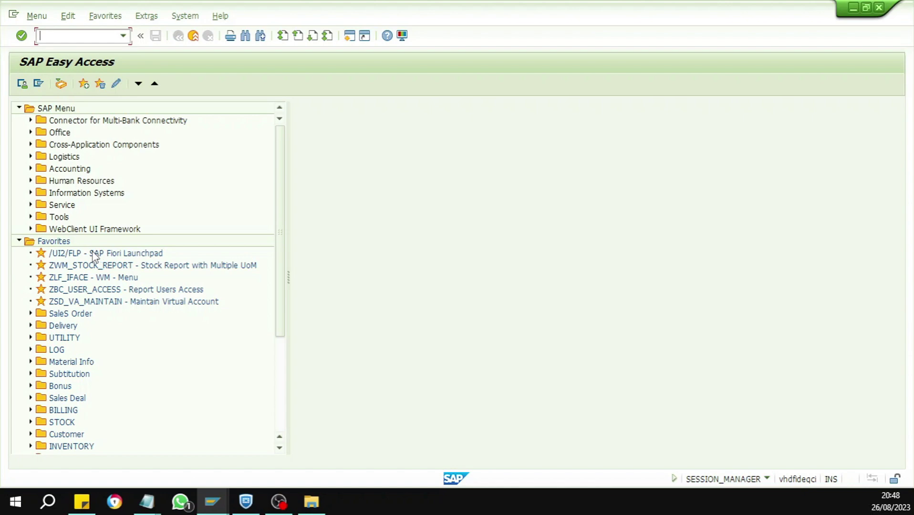
Insert transaction bp into the Favorites folder
{"action": "left_click", "coordinate": [54, 242]}
{"action": "right_click", "coordinate": [54, 242]}
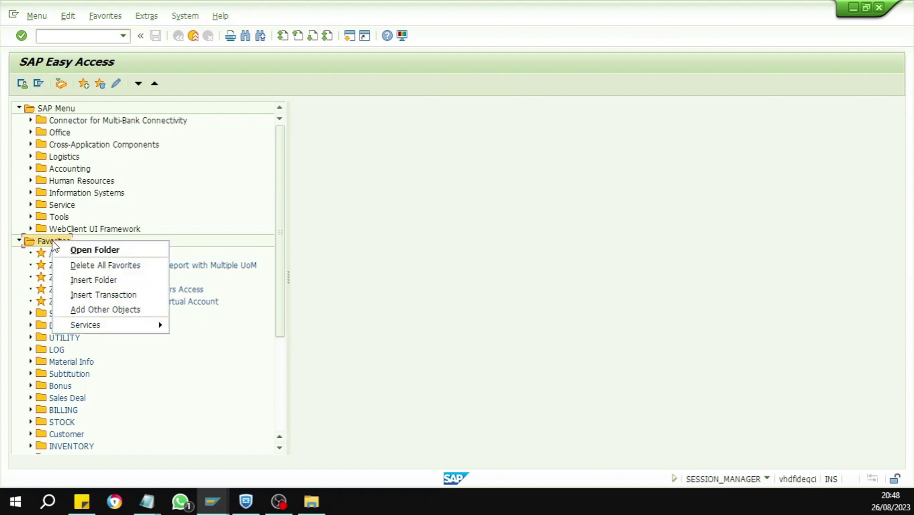
{"action": "left_click", "coordinate": [119, 295]}
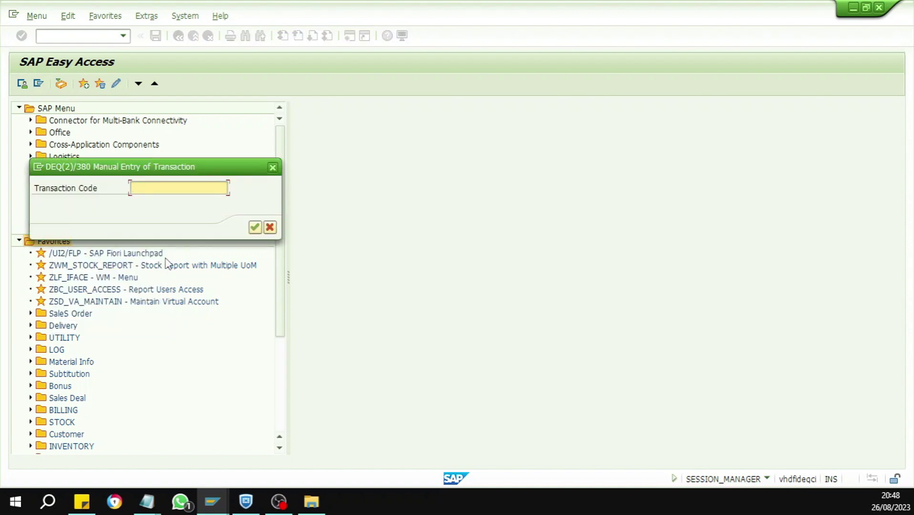
{"action": "type", "text": "bp"}
{"action": "key", "text": "Return"}
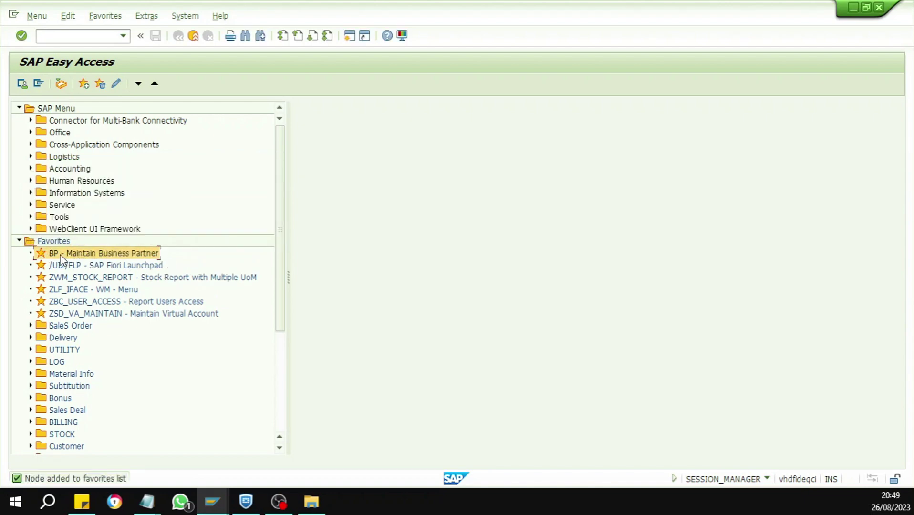
Open the Maintain Business Partner transaction and go back to SAP Easy Access
{"action": "left_click", "coordinate": [71, 33]}
{"action": "key", "text": "Return"}
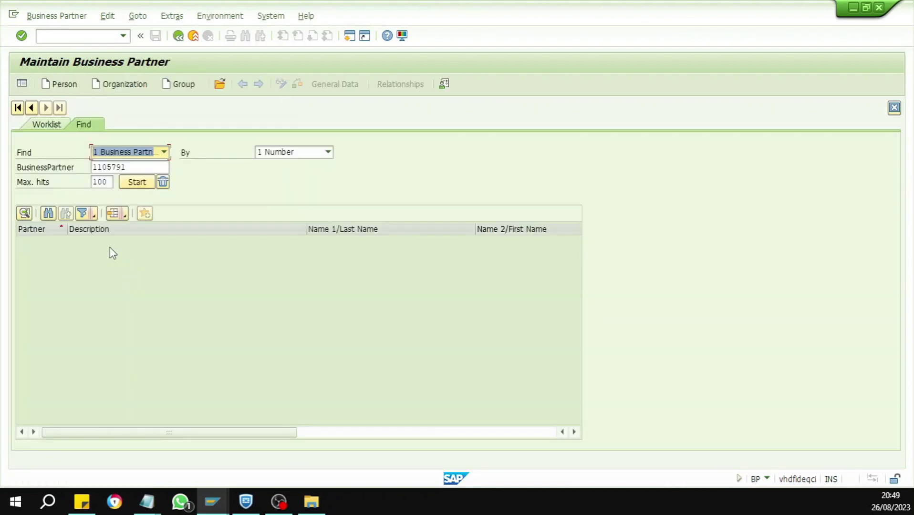
{"action": "left_click", "coordinate": [178, 35]}
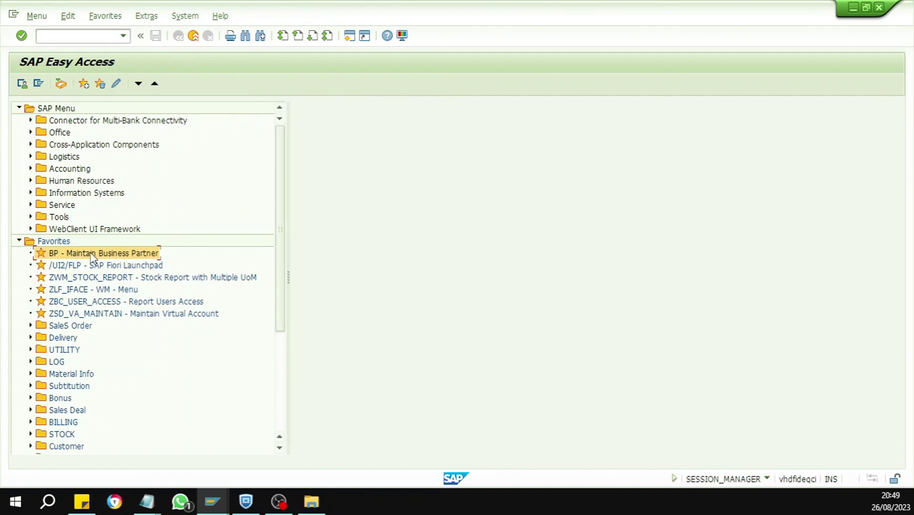
Insert a folder named "ini folder baru" into the Favorites list
{"action": "right_click", "coordinate": [68, 254]}
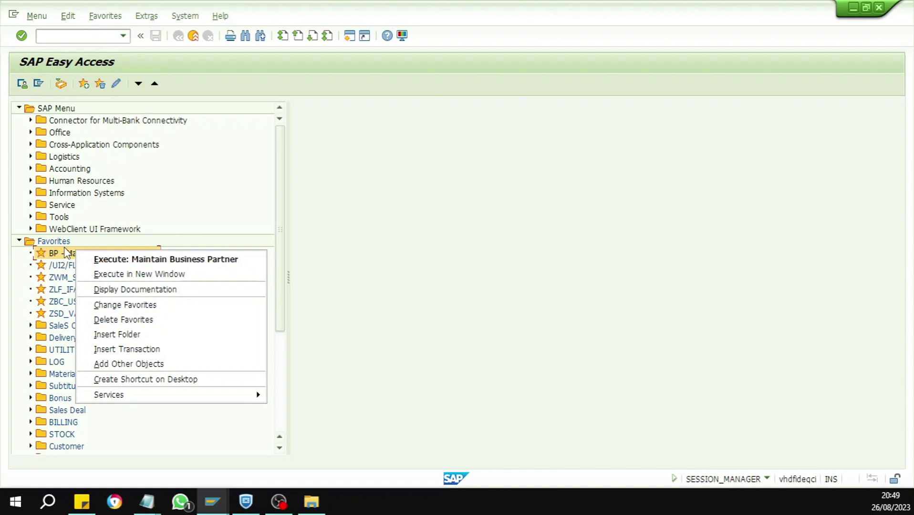
{"action": "left_click", "coordinate": [154, 337]}
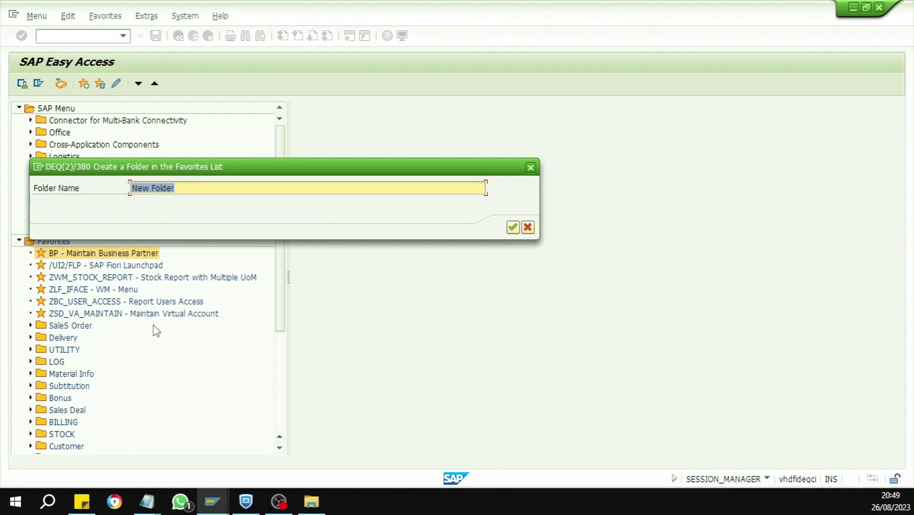
{"action": "type", "text": "folder baru"}
{"action": "key", "text": "Return"}
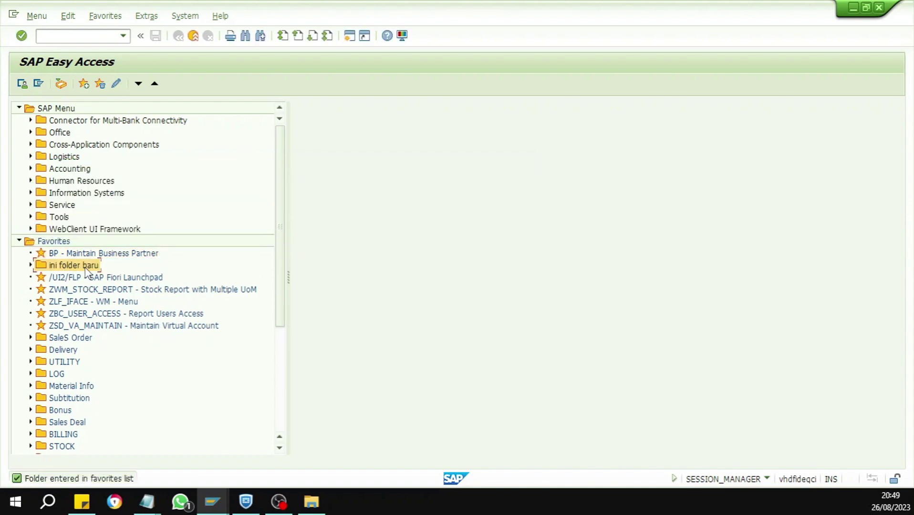
Expand the "ini folder baru" folder and move the BP - Maintain Business Partner favorite into it
{"action": "left_click", "coordinate": [31, 265]}
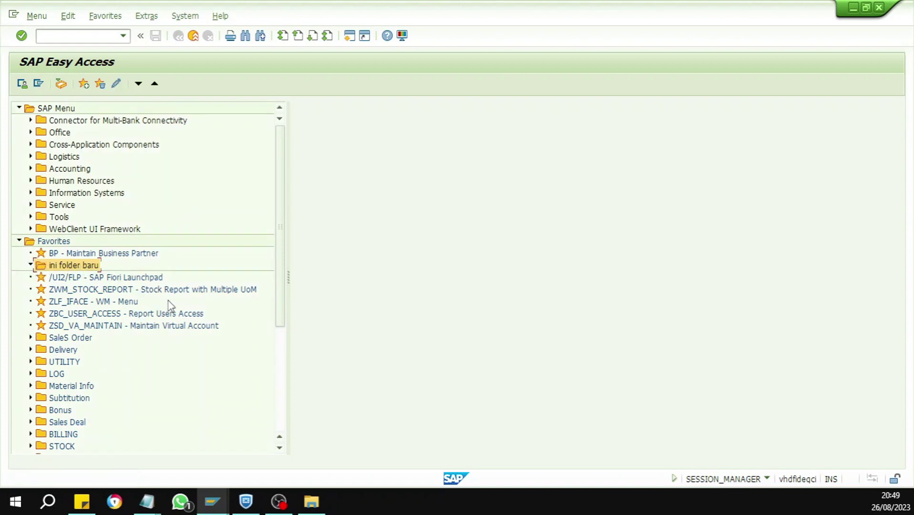
{"action": "left_click", "coordinate": [60, 252]}
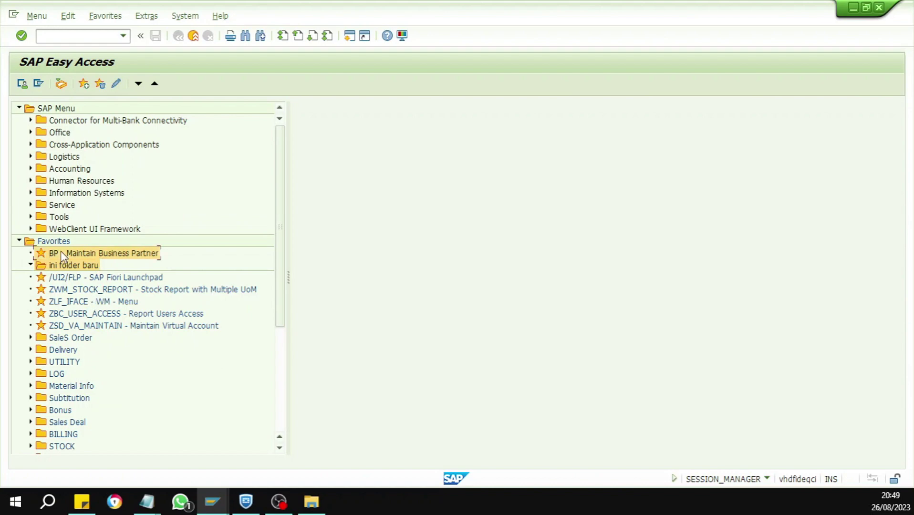
{"action": "left_click_drag", "start_coordinate": [60, 251], "coordinate": [65, 266]}
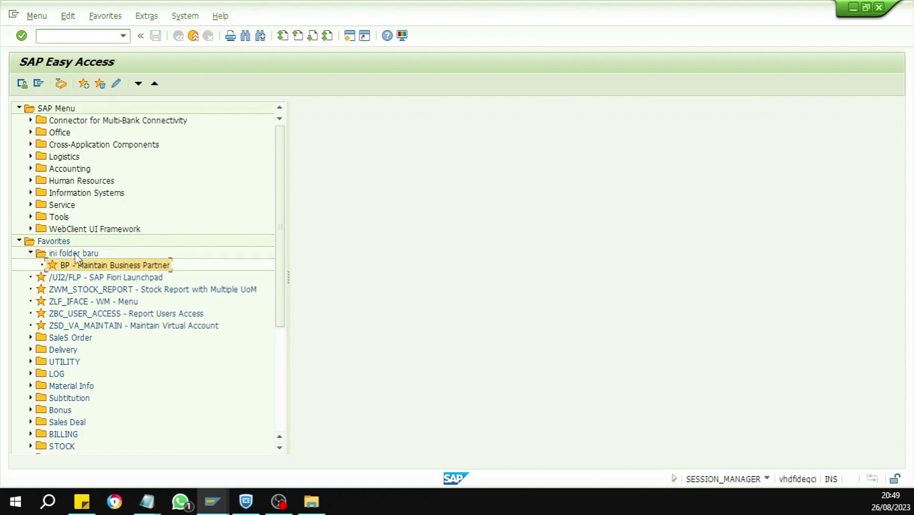
Collapse and reopen "ini folder baru", run the BP favorite from it and go back to SAP Easy Access
{"action": "left_click", "coordinate": [30, 253]}
{"action": "left_click", "coordinate": [31, 253]}
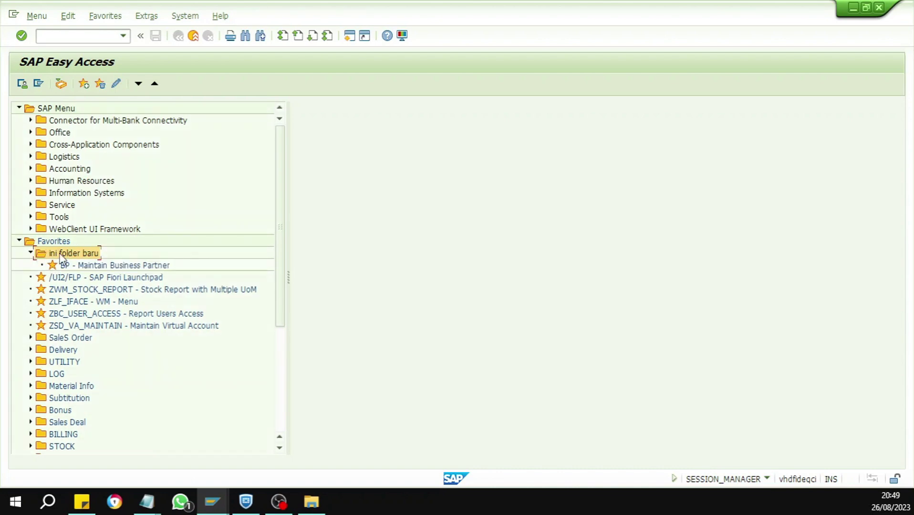
{"action": "double_click", "coordinate": [89, 267]}
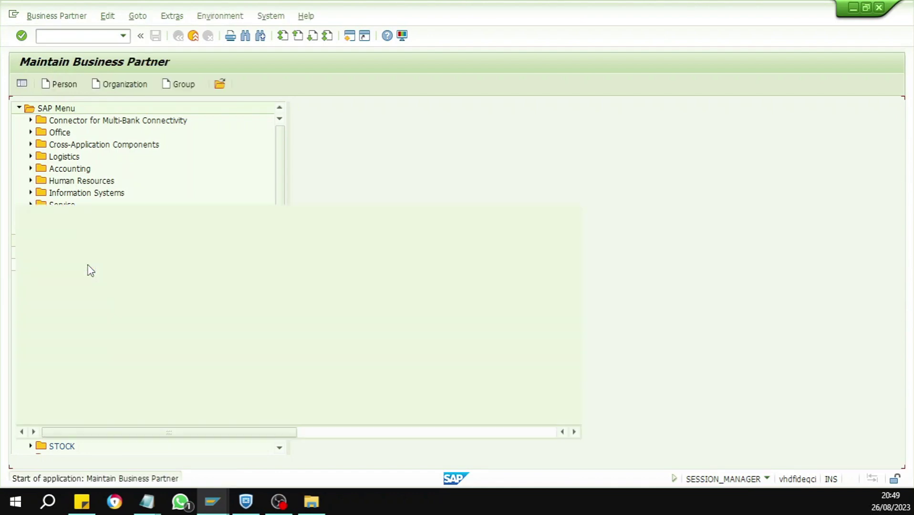
{"action": "left_click", "coordinate": [179, 37]}
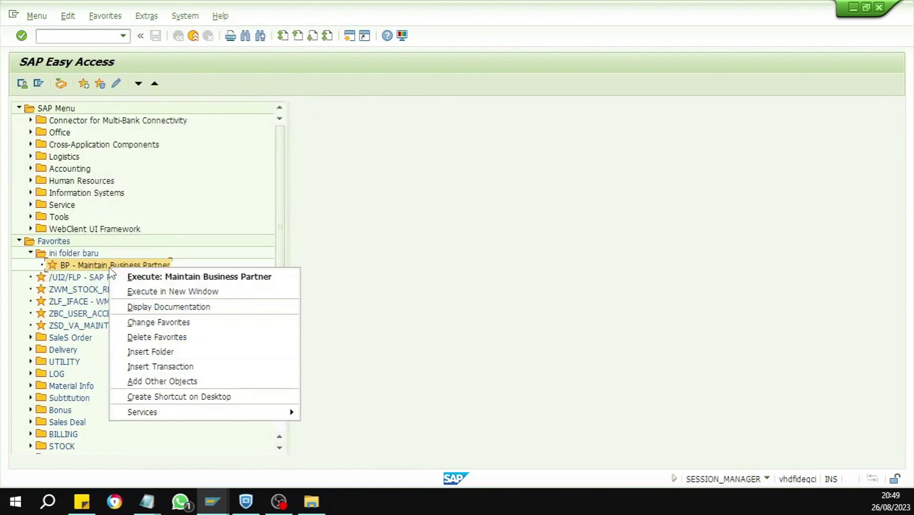
Insert transaction va01 into the "ini folder baru" folder and collapse the folder
{"action": "right_click", "coordinate": [110, 266]}
{"action": "left_click", "coordinate": [172, 367]}
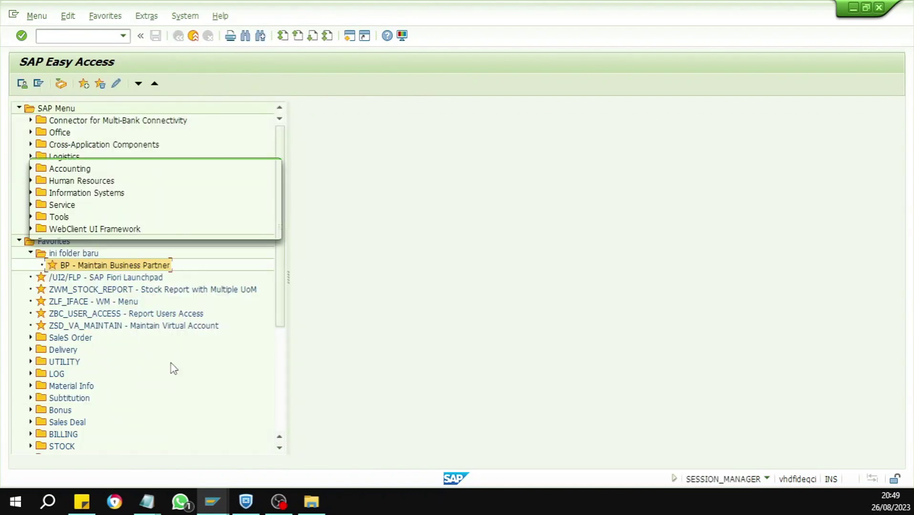
{"action": "type", "text": "va"}
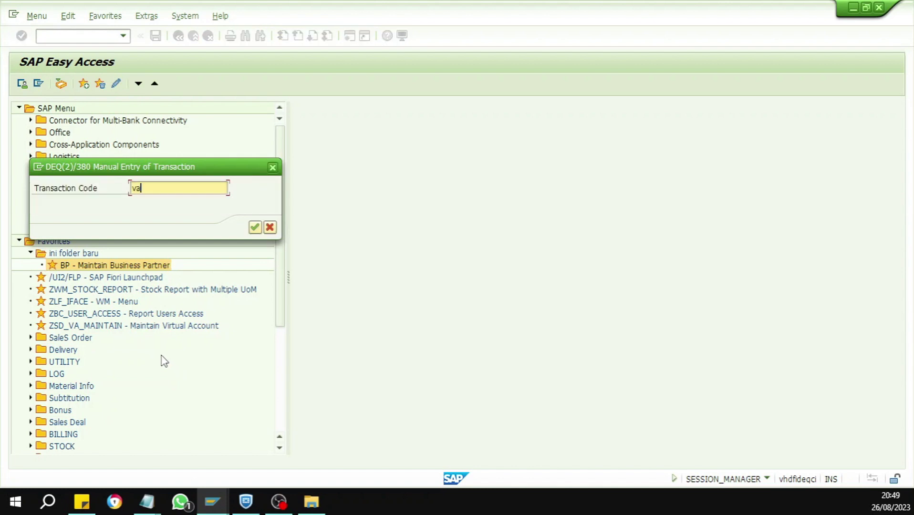
{"action": "type", "text": "01"}
{"action": "key", "text": "Return"}
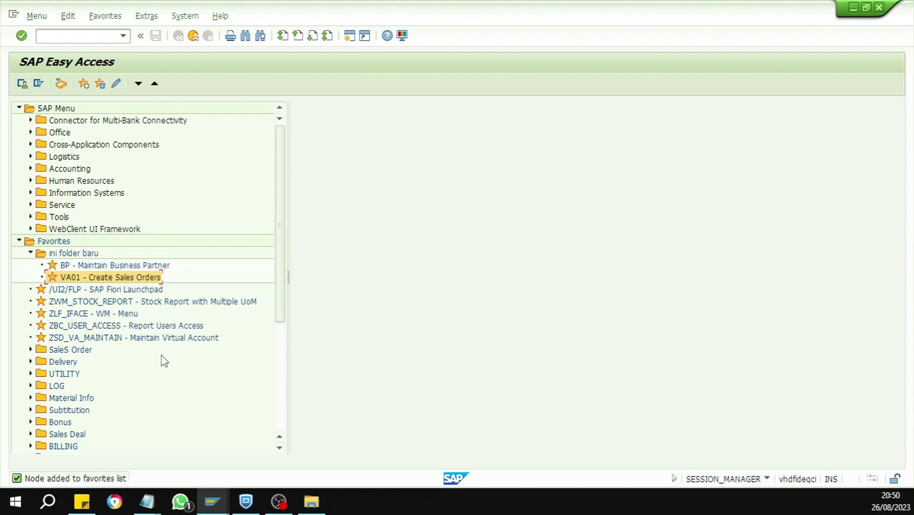
{"action": "left_click", "coordinate": [31, 252]}
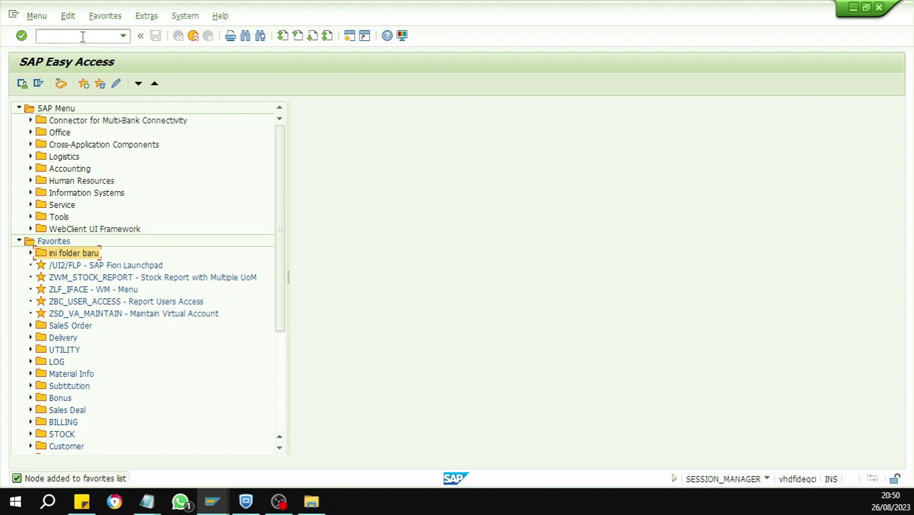
{"action": "key", "text": "Return"}
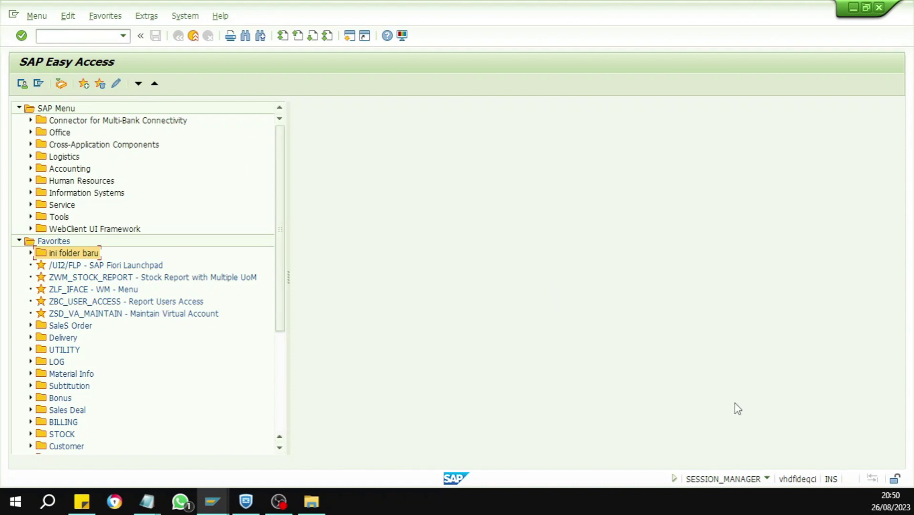
Display the session's system information, including client, program, transaction and response time, and close the list
{"action": "left_click", "coordinate": [768, 480]}
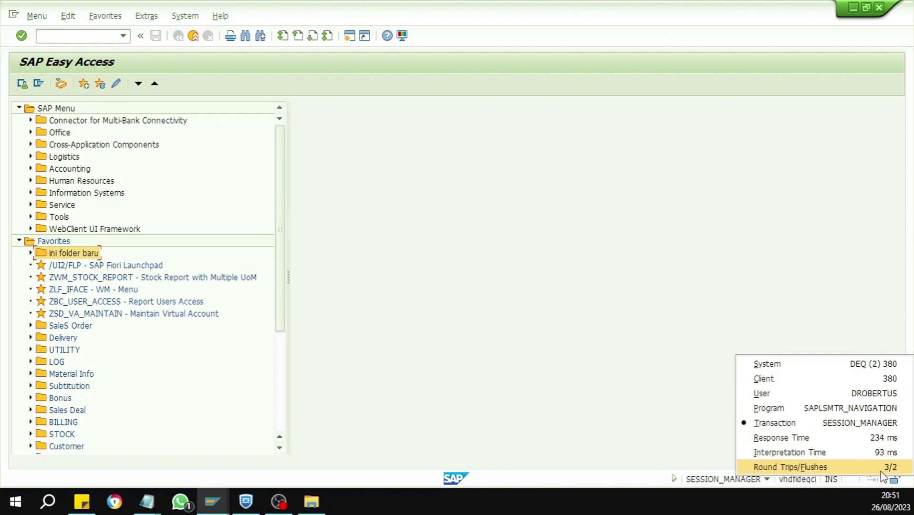
{"action": "left_click", "coordinate": [637, 341]}
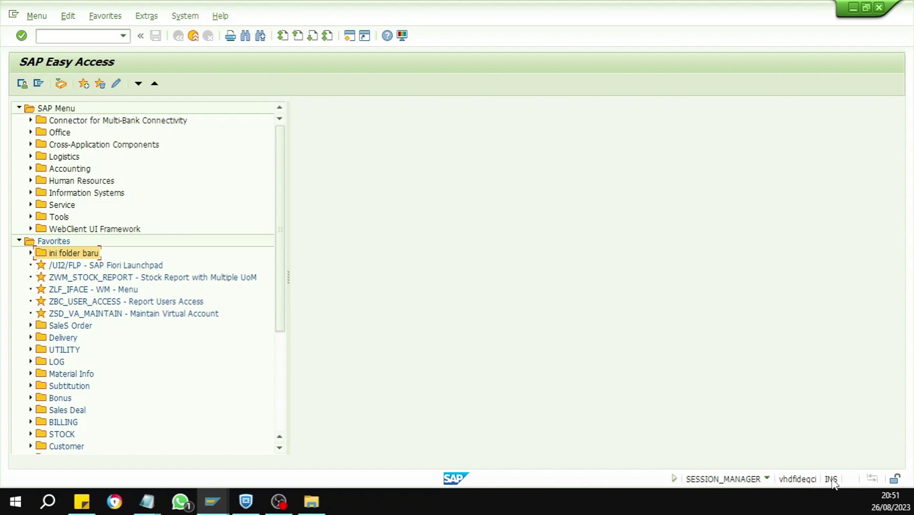
{"action": "mouse_move", "coordinate": [901, 481]}
{"action": "left_click", "coordinate": [43, 19]}
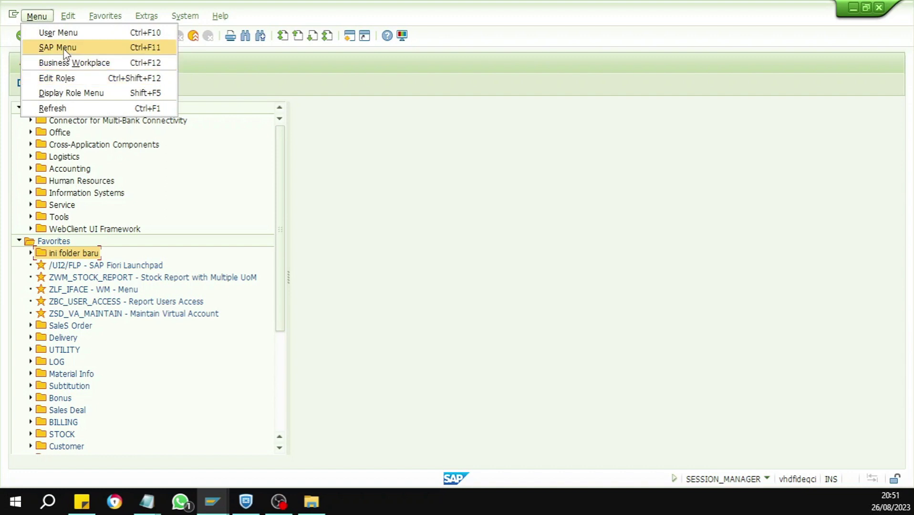
{"action": "mouse_move", "coordinate": [67, 16]}
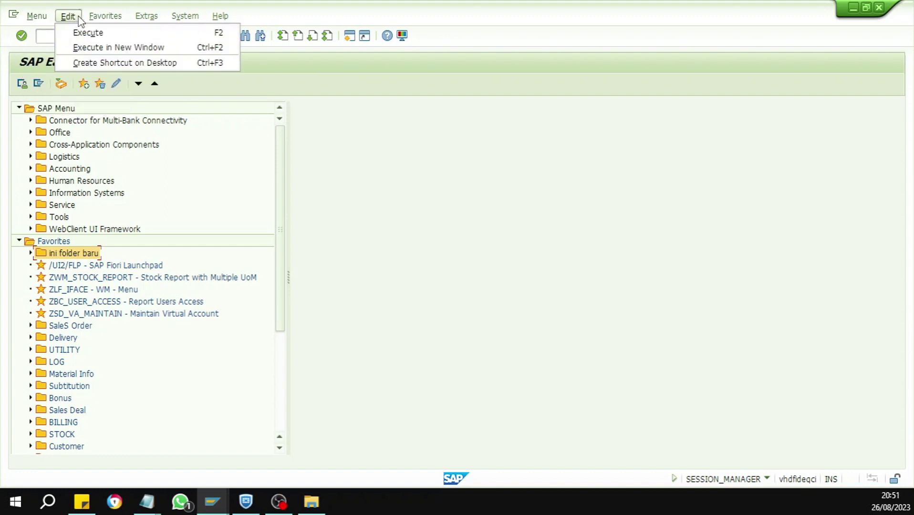
{"action": "mouse_move", "coordinate": [98, 19]}
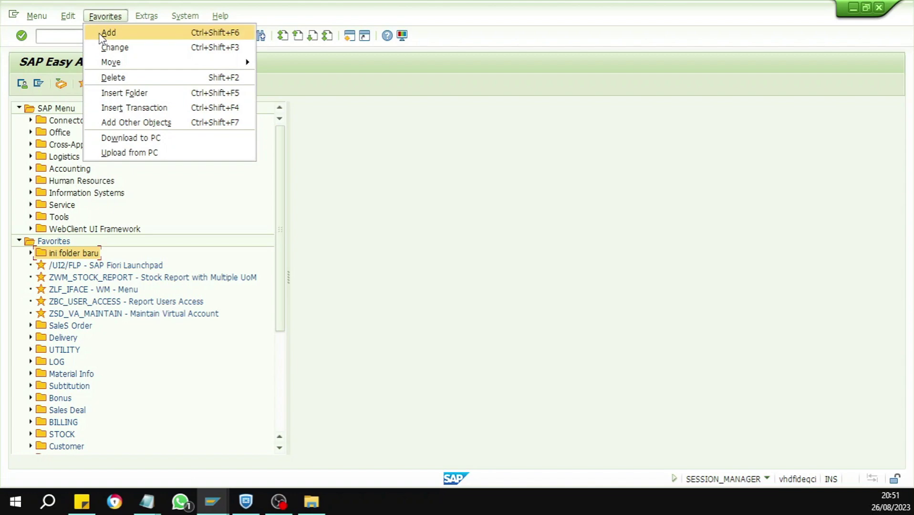
{"action": "mouse_move", "coordinate": [115, 66]}
{"action": "mouse_move", "coordinate": [143, 19]}
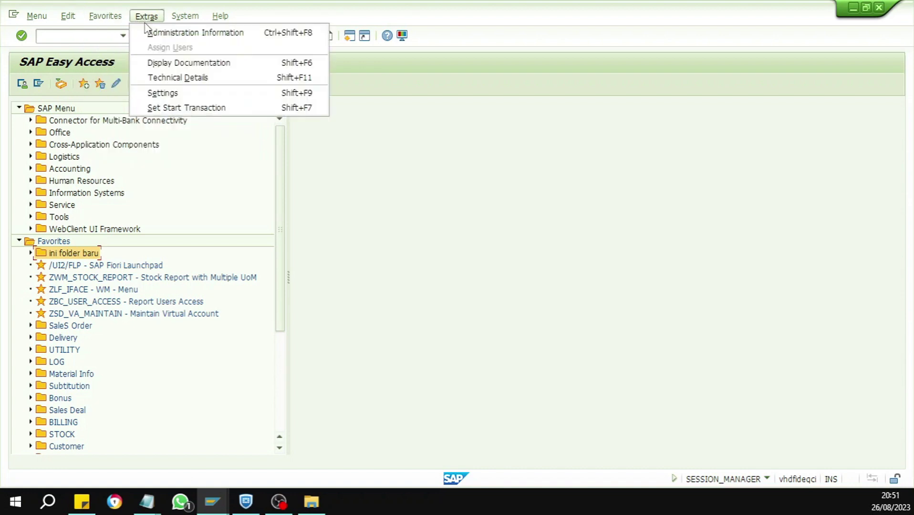
{"action": "left_click", "coordinate": [149, 33]}
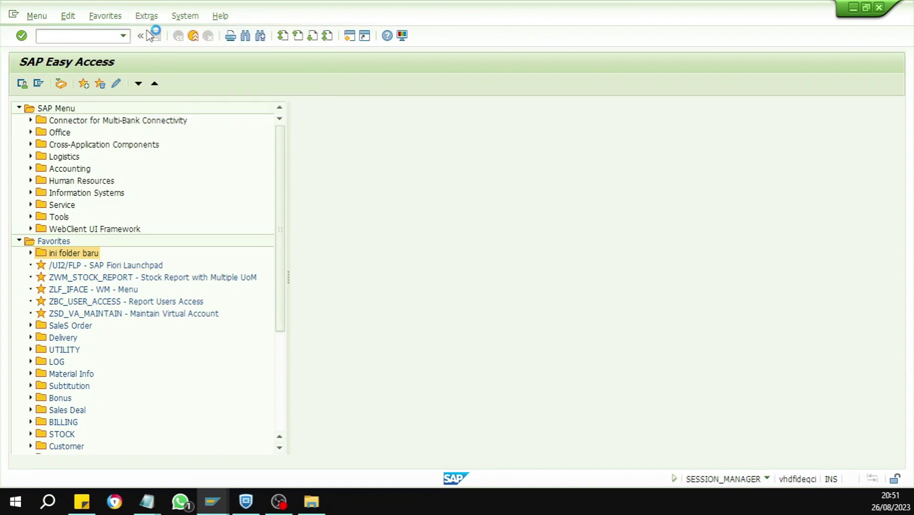
{"action": "left_click", "coordinate": [434, 138]}
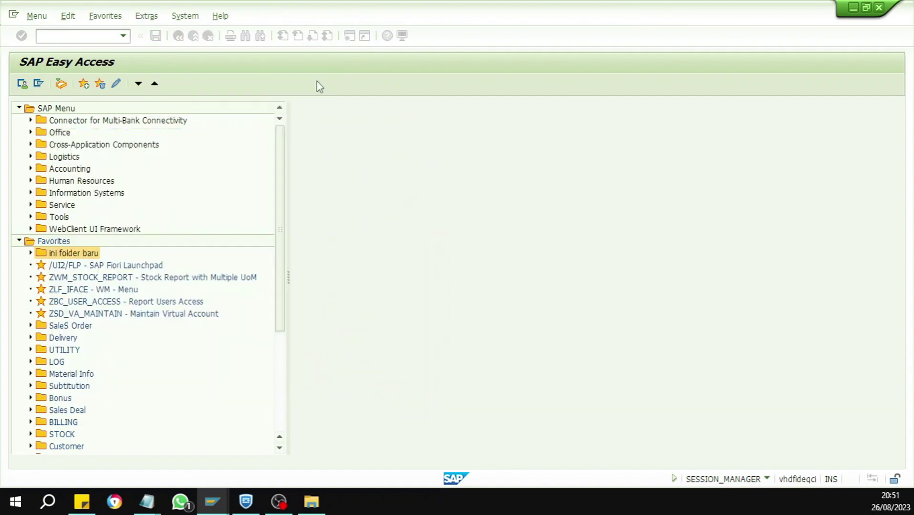
Open the SAP Easy Access display settings, confirm them with Display Technical Names switched on and return to the command field
{"action": "left_click", "coordinate": [147, 17]}
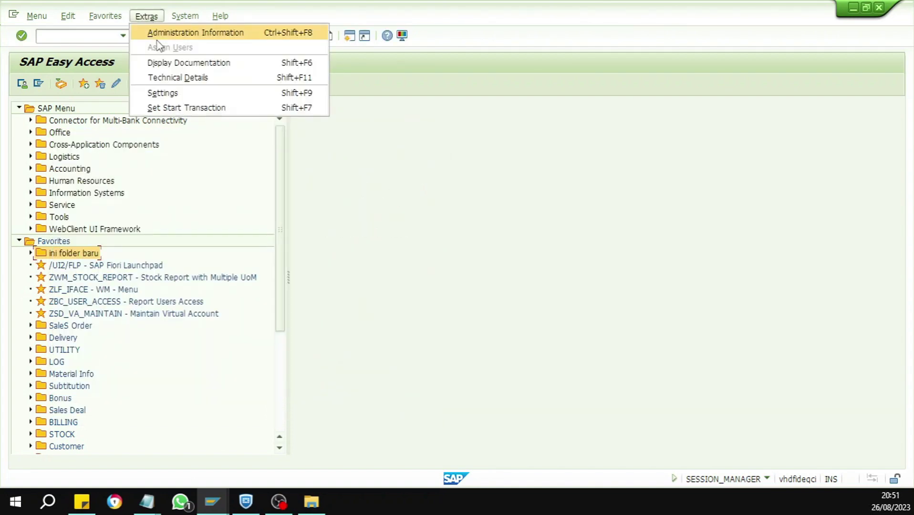
{"action": "left_click", "coordinate": [162, 93]}
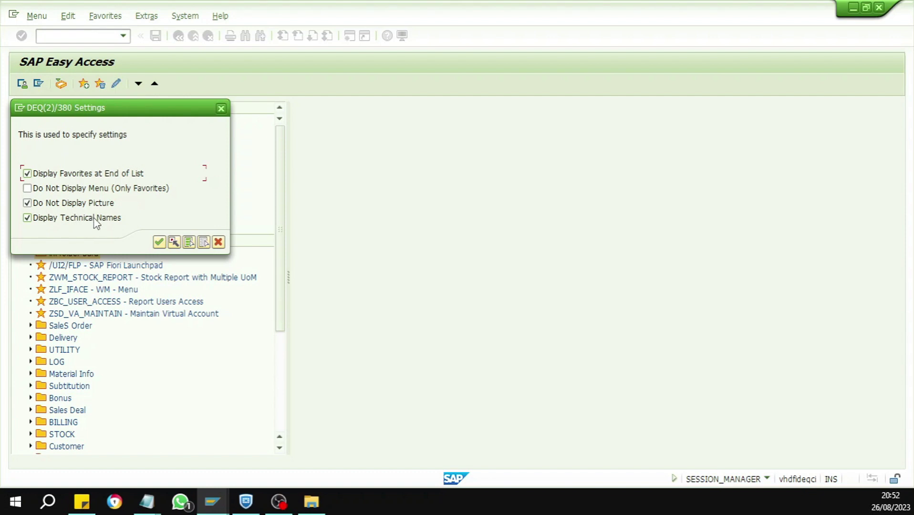
{"action": "left_click", "coordinate": [29, 220]}
{"action": "left_click", "coordinate": [159, 243]}
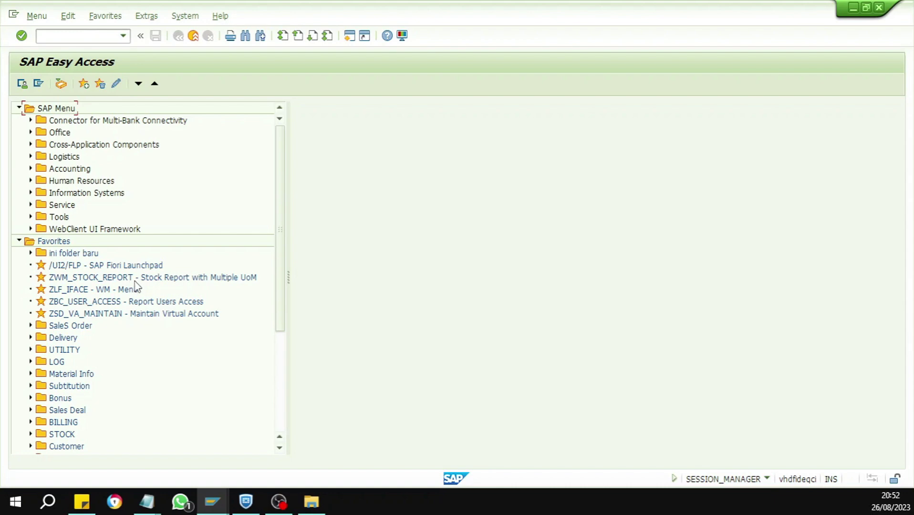
{"action": "left_click", "coordinate": [89, 38]}
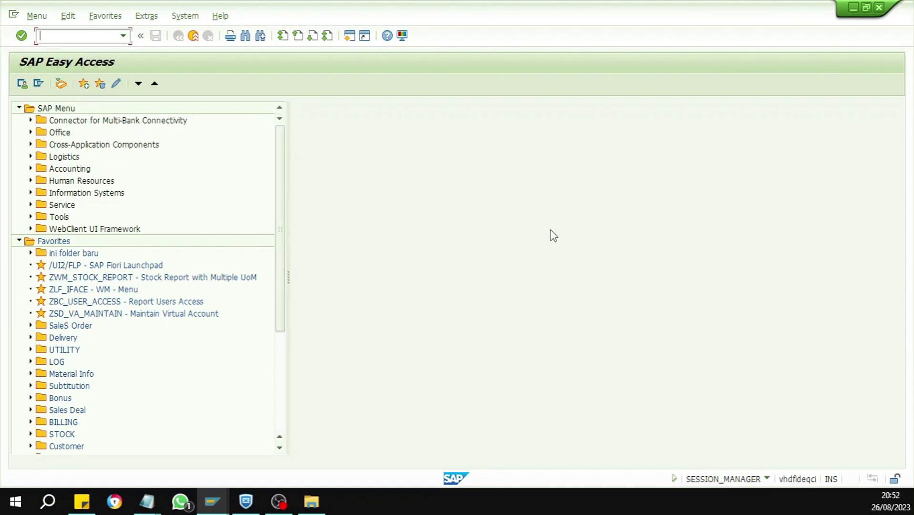